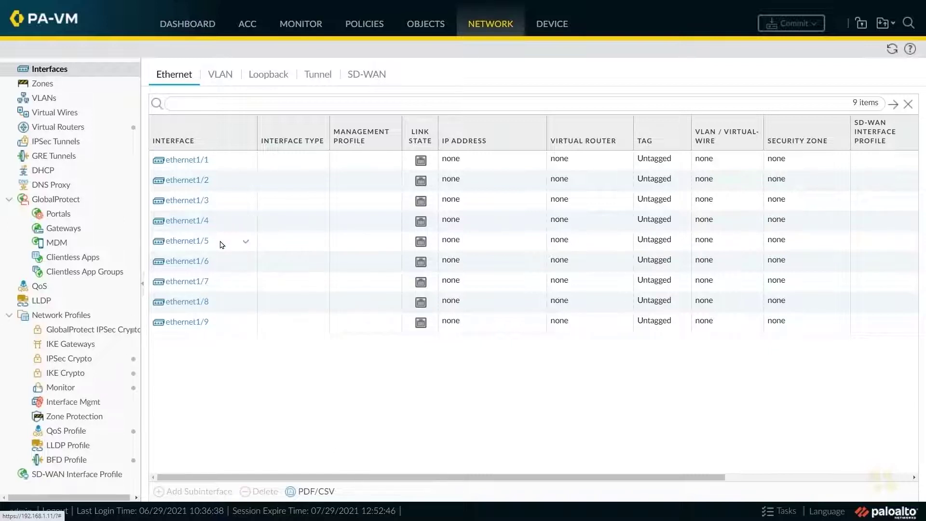
Set the interface type of ethernet1/4 to HA.
left_click(193, 223)
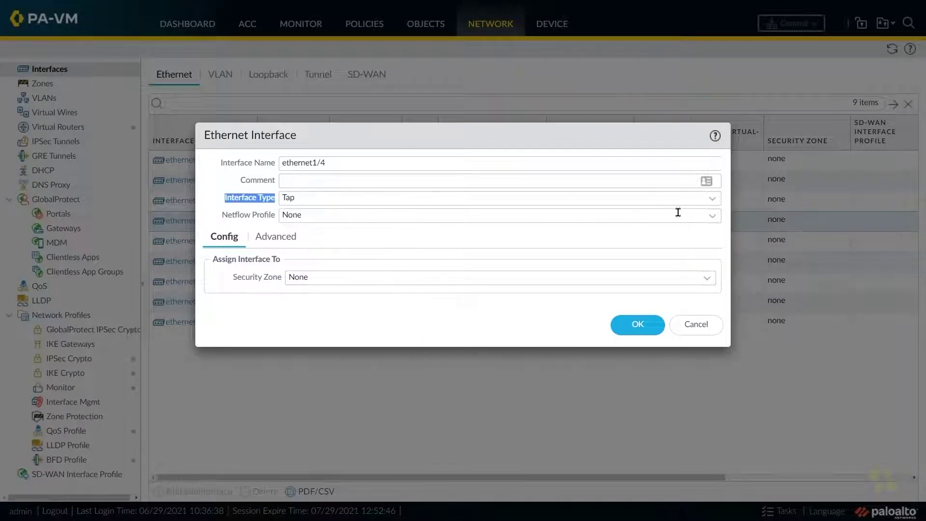
left_click(712, 199)
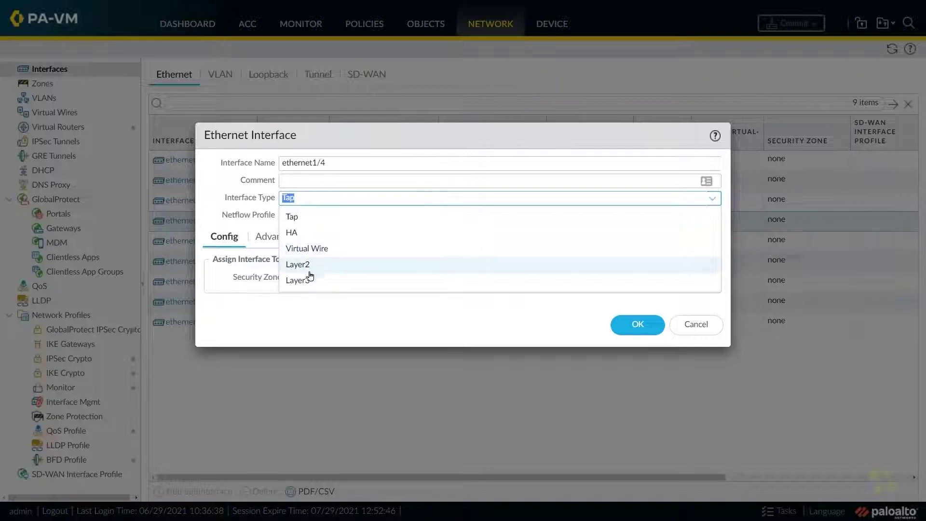
left_click(303, 235)
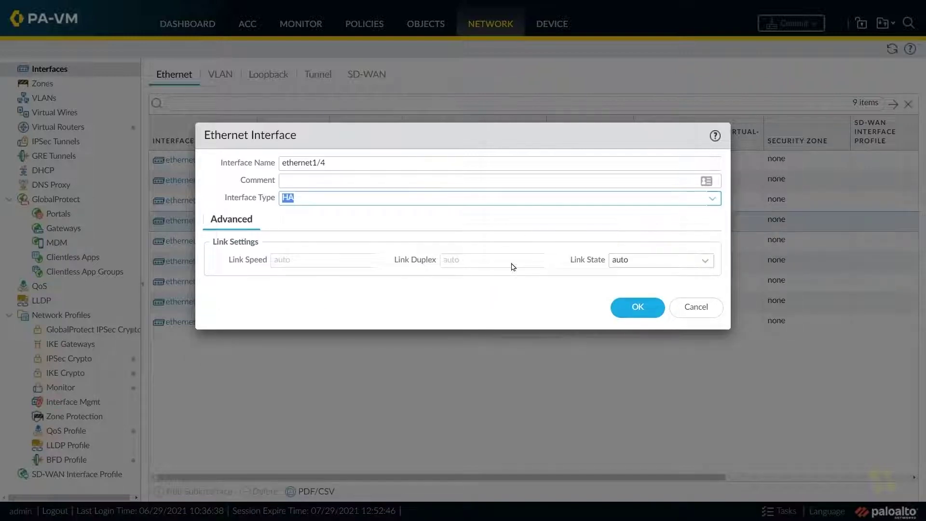
left_click(642, 309)
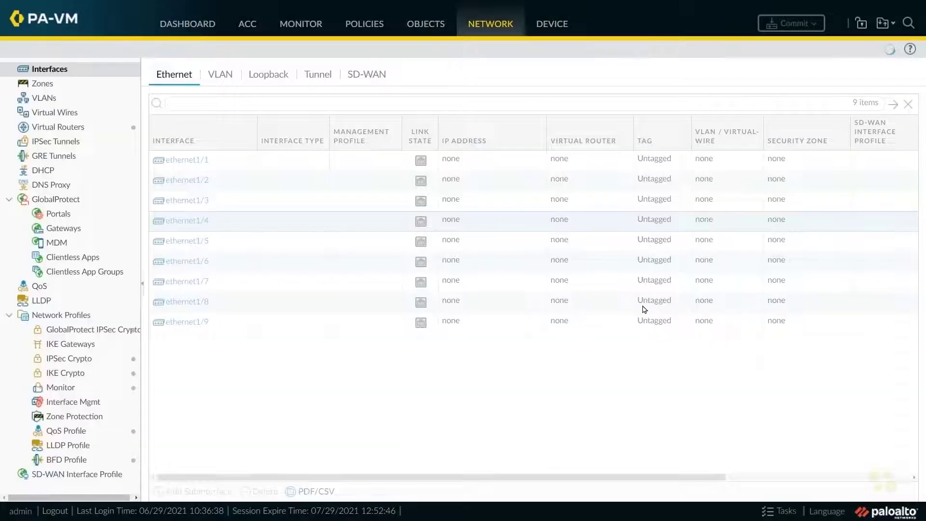
Set the interface type of ethernet1/5 to HA.
left_click(202, 246)
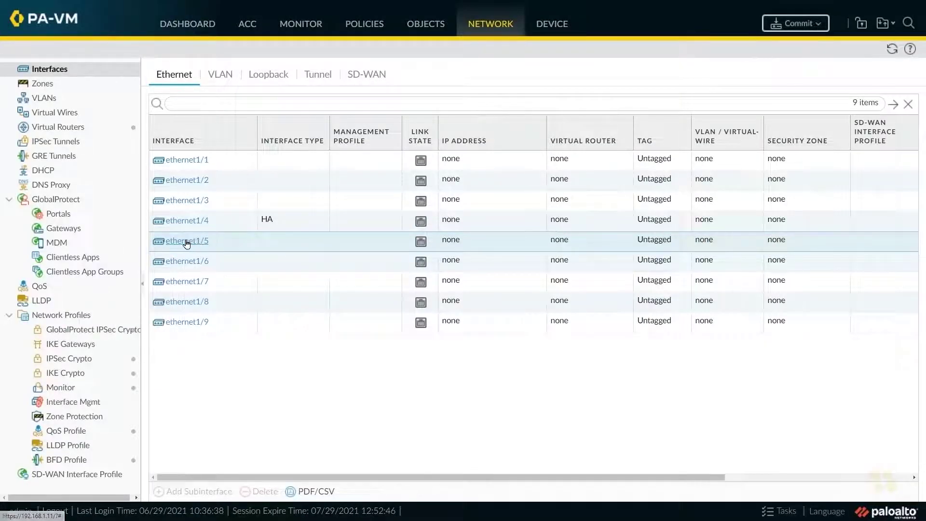
left_click(186, 241)
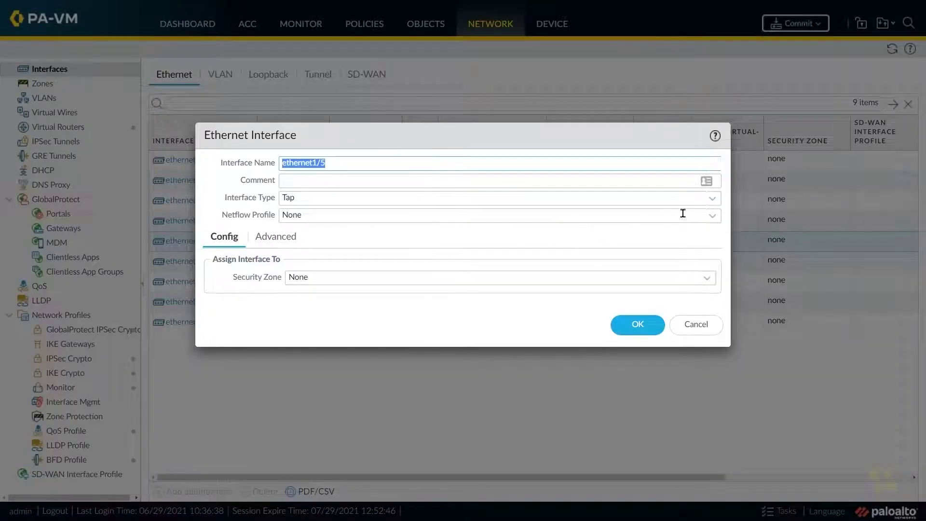
left_click(712, 199)
left_click(299, 235)
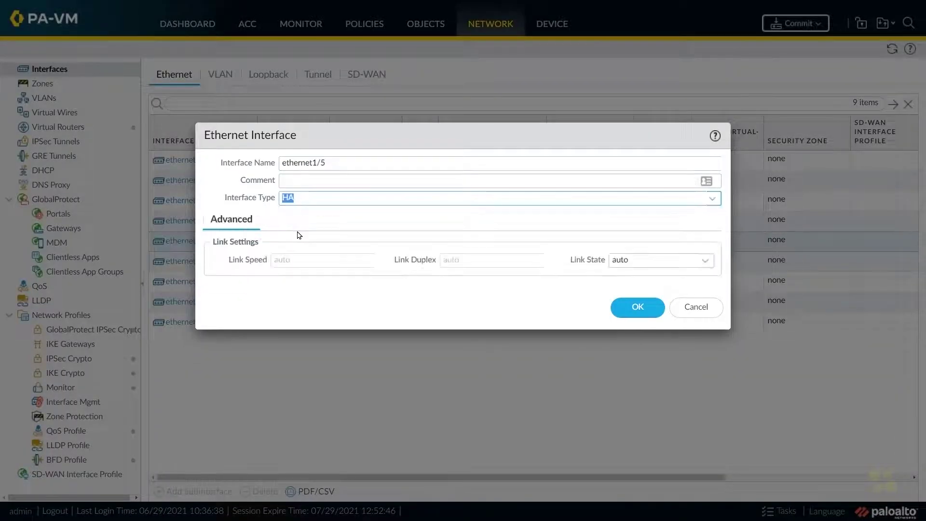
left_click(635, 309)
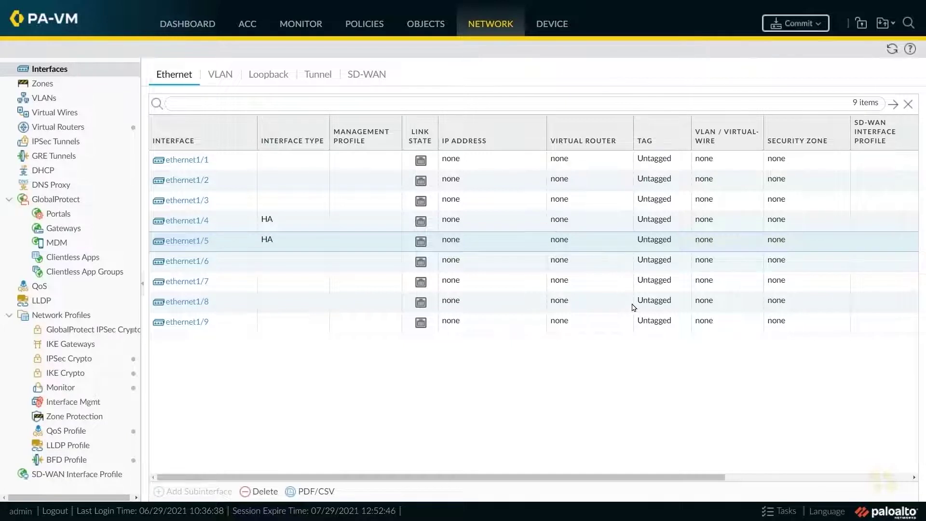
Enable HA in the device's high availability setup and set the group ID to 1.
left_click(553, 25)
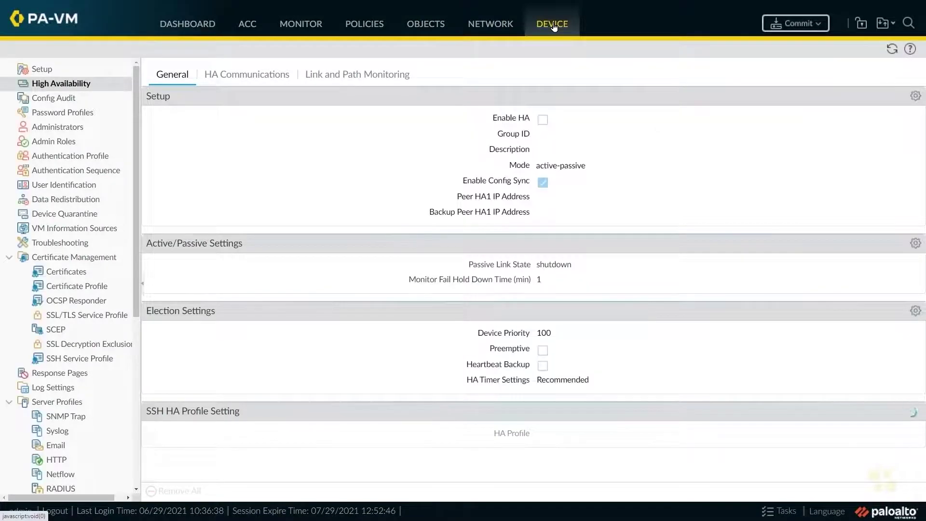
left_click(553, 25)
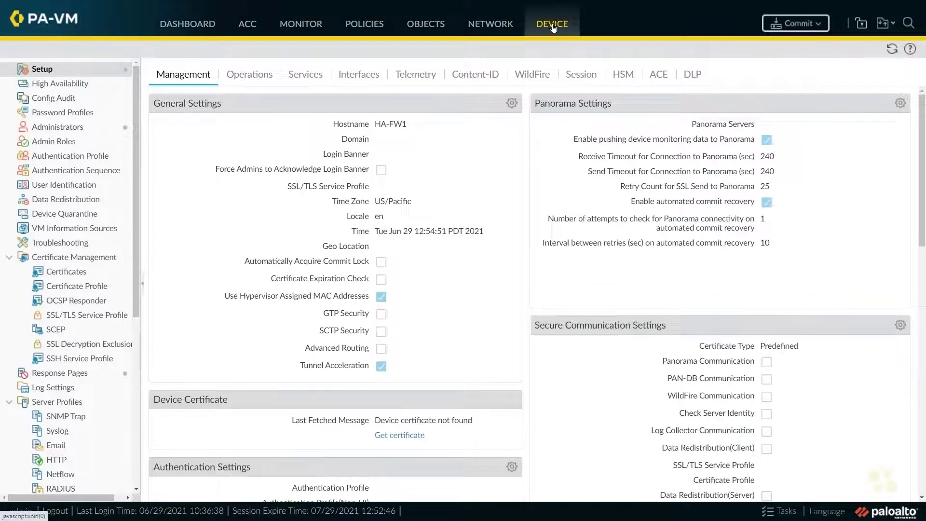
left_click(62, 86)
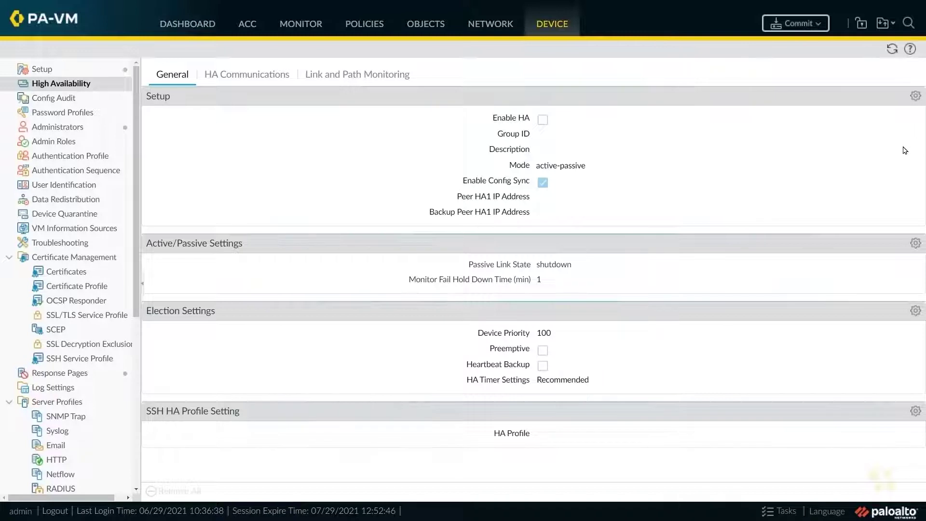
left_click(916, 99)
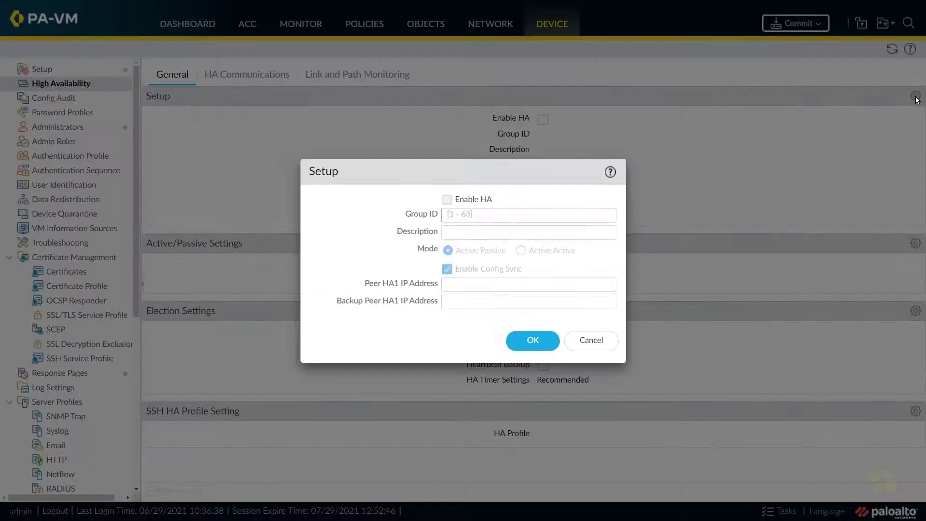
left_click(447, 200)
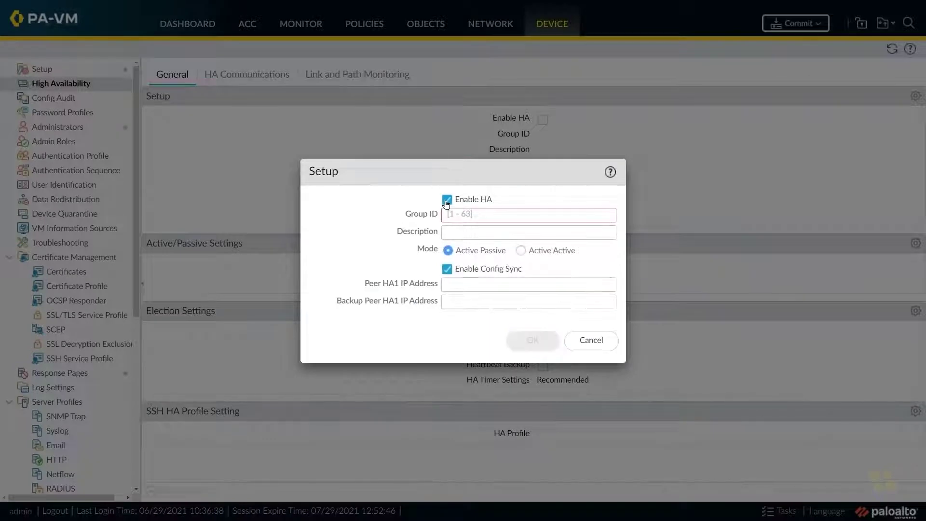
left_click(466, 212)
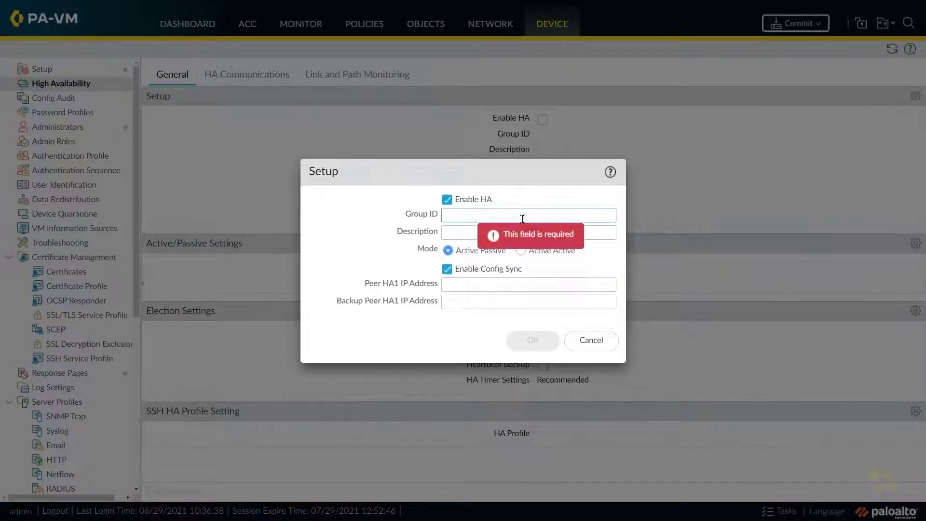
type("1")
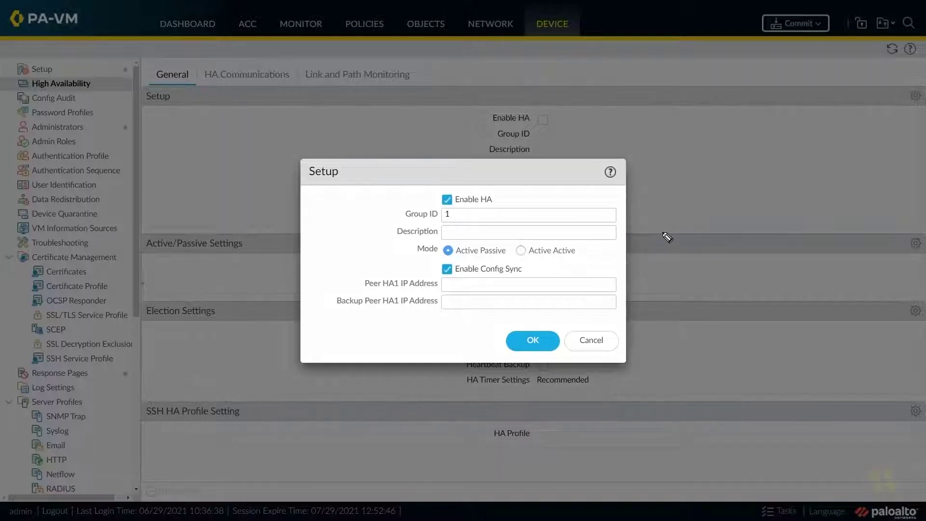
mouse_move(672, 170)
left_mouse_down()
mouse_move(761, 183)
mouse_move(772, 170)
mouse_move(811, 190)
mouse_move(826, 170)
mouse_move(845, 172)
mouse_move(853, 193)
mouse_move(874, 188)
left_mouse_up()
left_click(782, 181)
left_click(815, 183)
left_click(837, 182)
left_click_drag(871, 169, 879, 191)
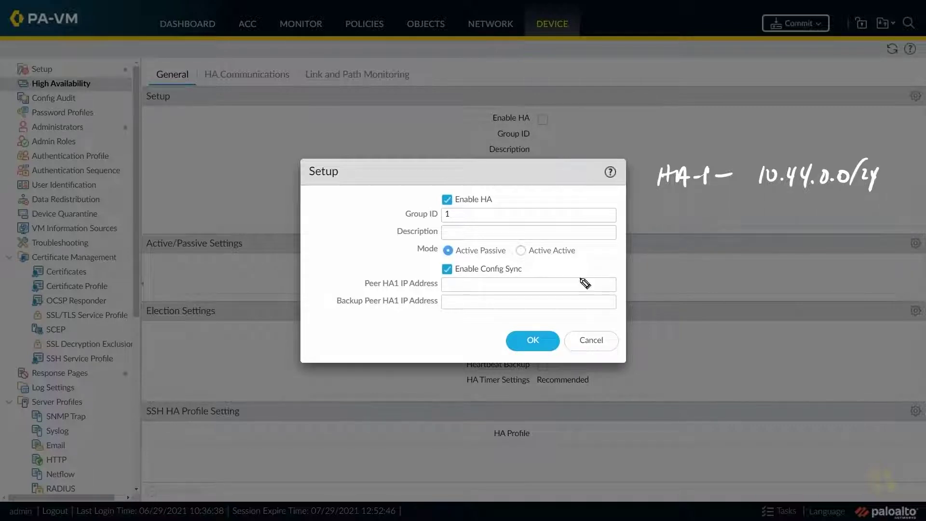
left_click(718, 88)
left_click_drag(728, 76, 726, 92)
left_click_drag(734, 73, 733, 91)
mouse_move(657, 83)
left_mouse_down()
mouse_move(647, 99)
mouse_move(672, 94)
left_mouse_up()
left_click_drag(674, 91, 678, 90)
left_click_drag(683, 82, 655, 120)
left_click_drag(668, 114, 748, 111)
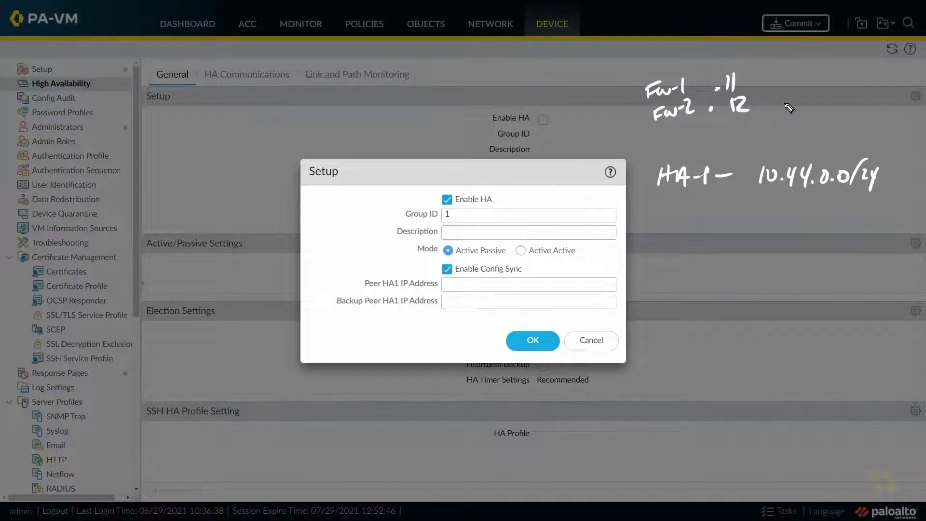
mouse_move(662, 207)
left_mouse_down()
mouse_move(661, 222)
mouse_move(674, 222)
left_mouse_up()
mouse_move(661, 216)
left_mouse_down()
mouse_move(681, 207)
mouse_move(688, 222)
left_mouse_up()
left_click_drag(678, 217, 761, 223)
mouse_move(773, 209)
left_mouse_down()
mouse_move(767, 220)
mouse_move(773, 209)
mouse_move(782, 222)
left_mouse_up()
left_click(779, 222)
mouse_move(786, 209)
left_mouse_down()
mouse_move(802, 222)
mouse_move(821, 209)
left_mouse_up()
left_click(811, 221)
left_click_drag(829, 208, 829, 210)
mouse_move(844, 205)
left_mouse_down()
mouse_move(835, 225)
mouse_move(875, 215)
left_mouse_up()
left_click_drag(873, 202, 870, 227)
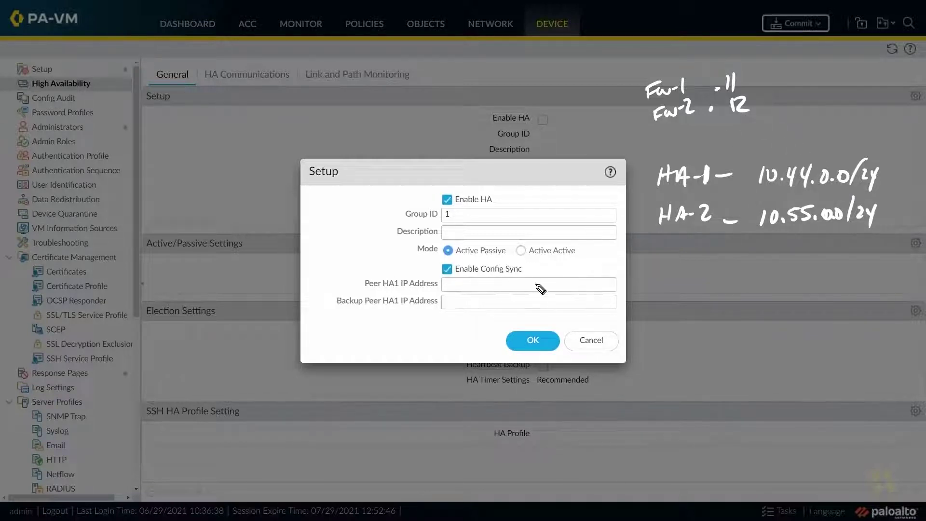
Set the peer HA1 IP address to 10.44.0.12 and save the HA setup.
left_click(483, 282)
type("10.44")
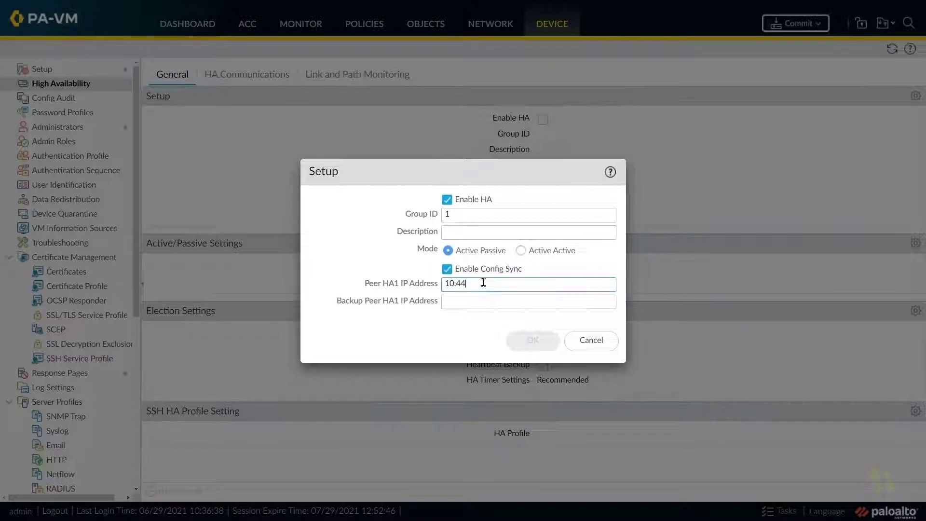
type(".0.1")
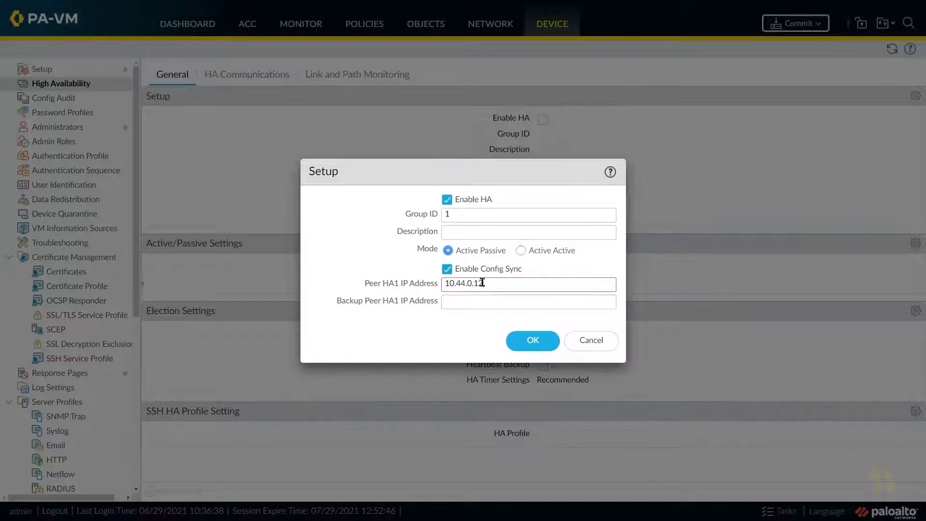
type("2")
left_click_drag(383, 283, 399, 287)
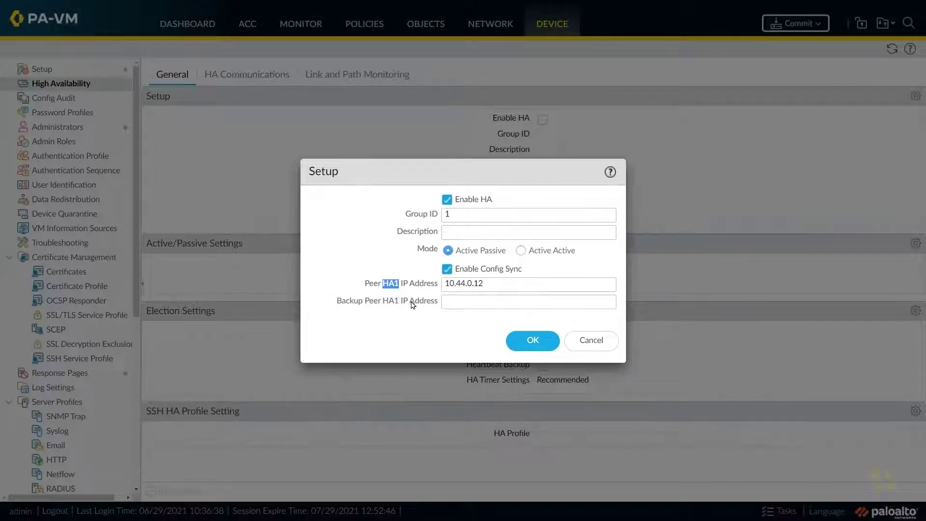
left_click(532, 341)
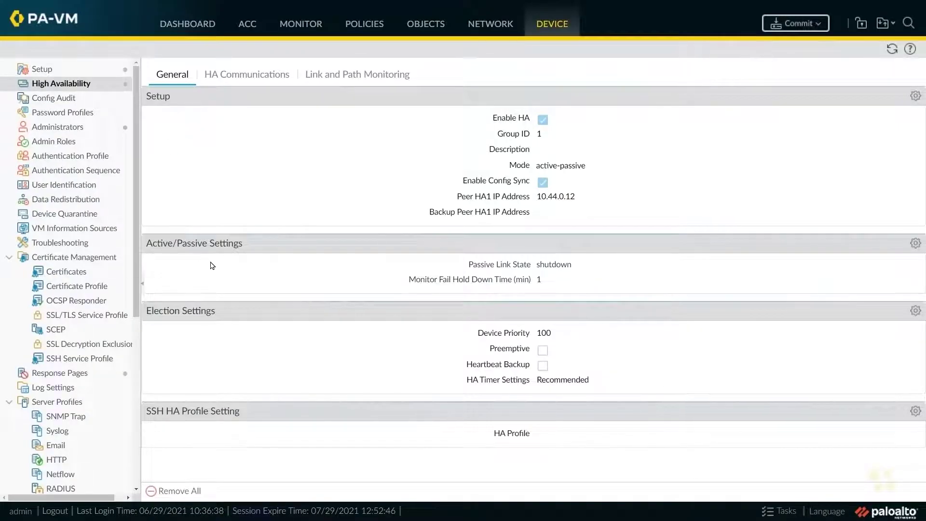
Set the passive link state to Auto in the active/passive settings.
left_click(916, 244)
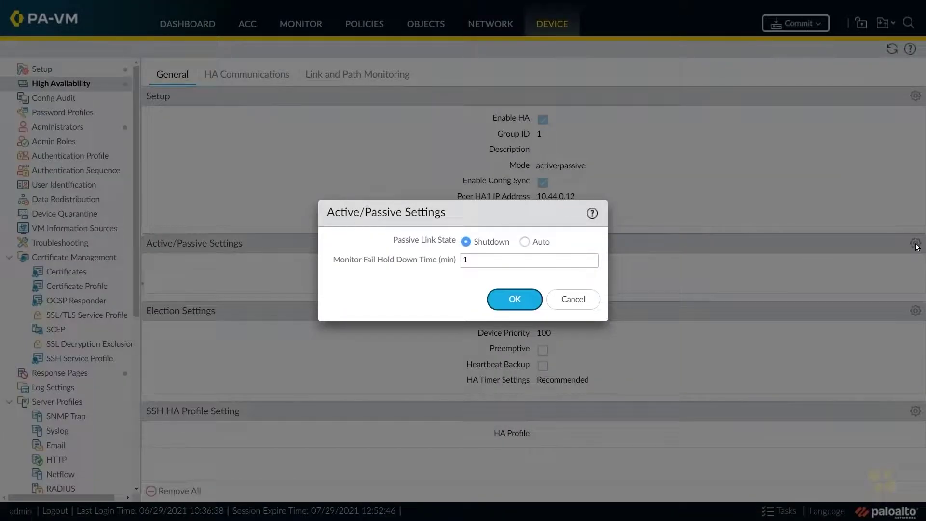
left_click(524, 242)
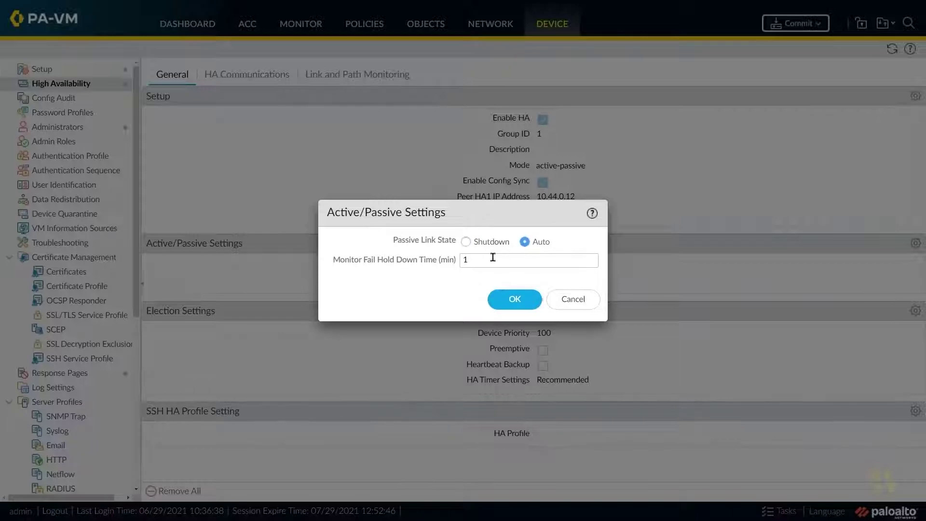
left_click(515, 300)
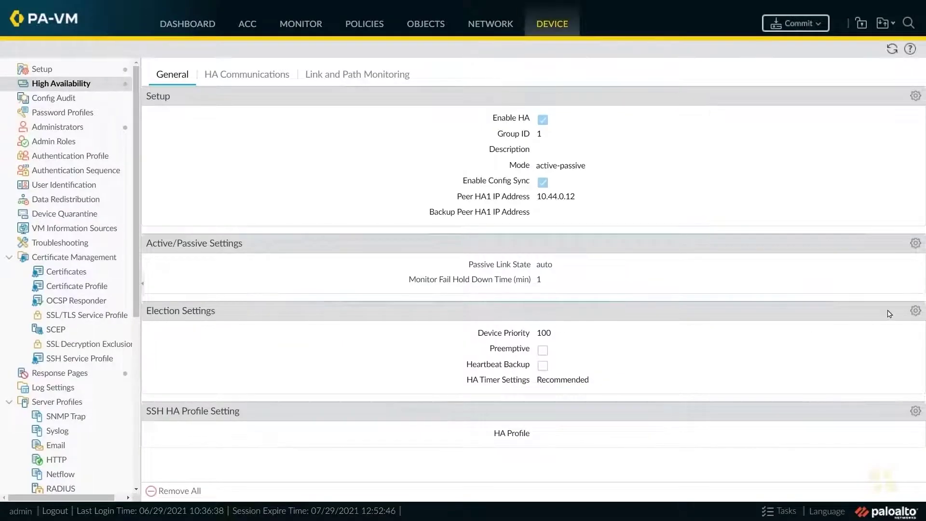
Set the election device priority to 75 and enable Preemptive and Heartbeat Backup, keeping the Recommended HA timer settings.
left_click(916, 312)
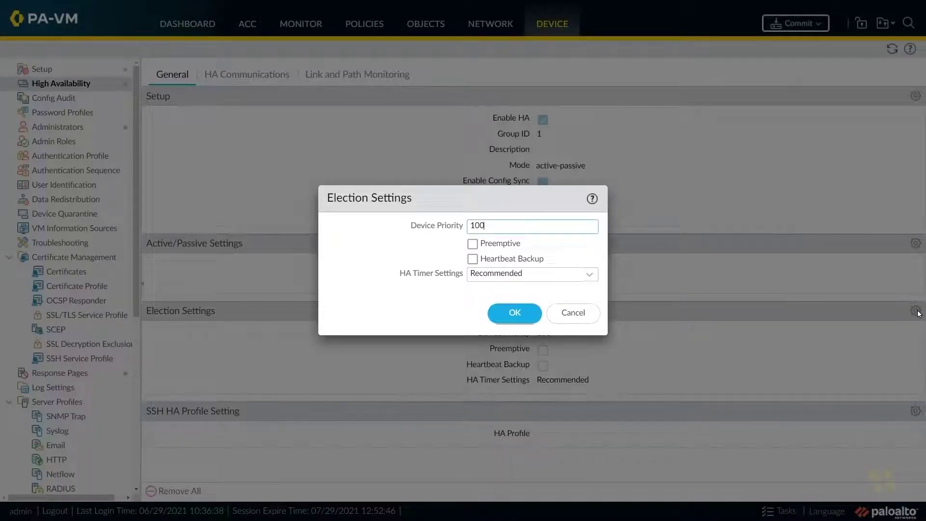
left_click_drag(500, 229, 453, 233)
type("75")
left_click(473, 244)
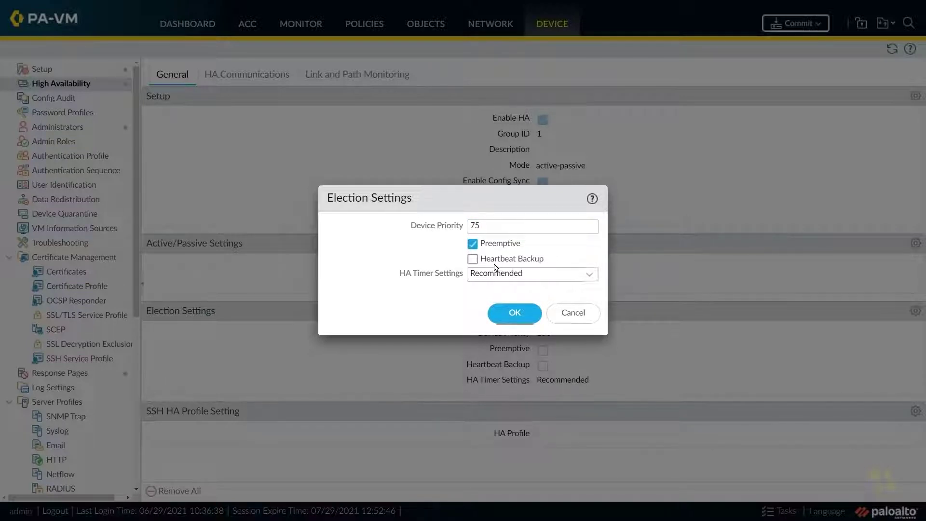
left_click(473, 260)
left_click(590, 275)
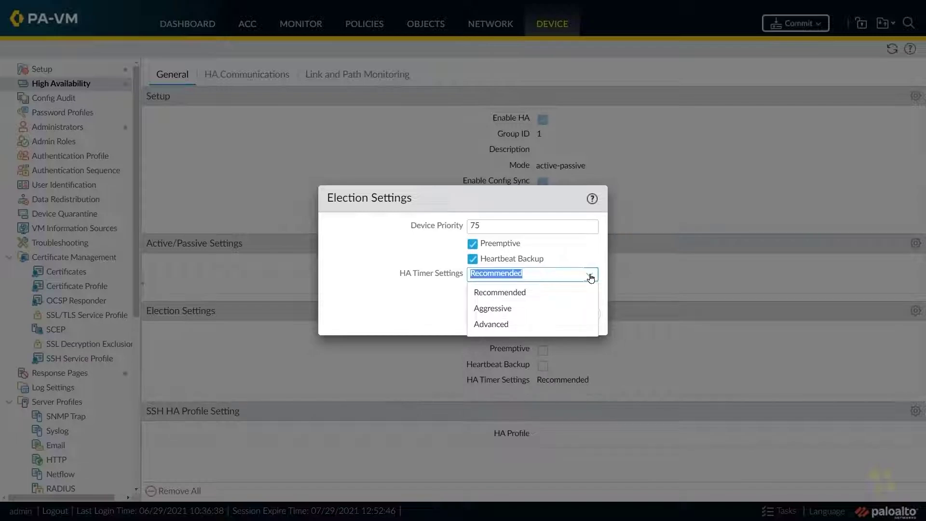
left_click(590, 277)
left_click(514, 315)
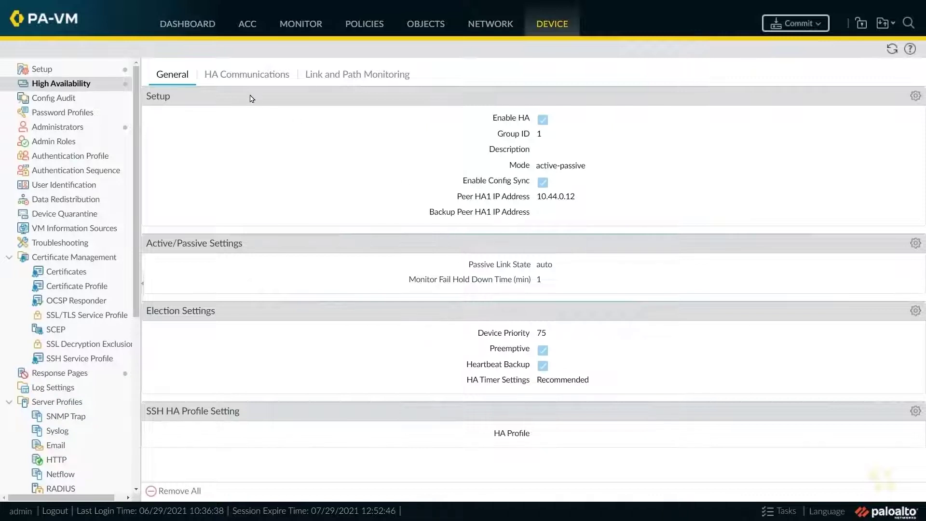
Configure the HA1 control link on port ethernet1/4 with IP address 10.44.0.11 and netmask 255.255.255.0.
left_click(229, 76)
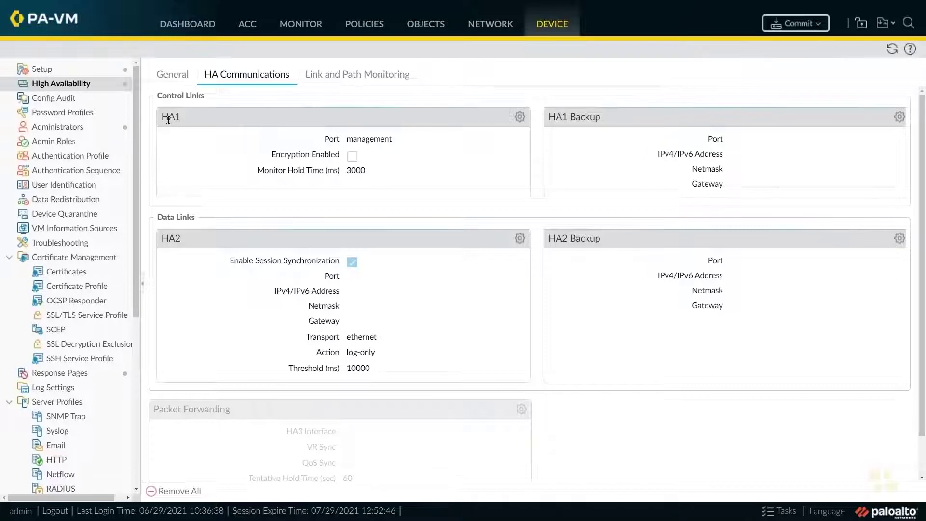
left_click(520, 118)
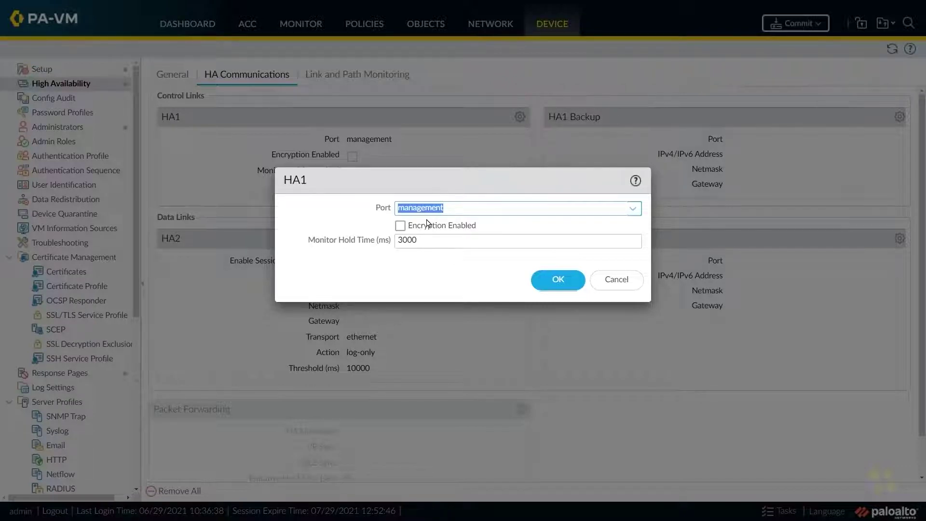
left_click(633, 210)
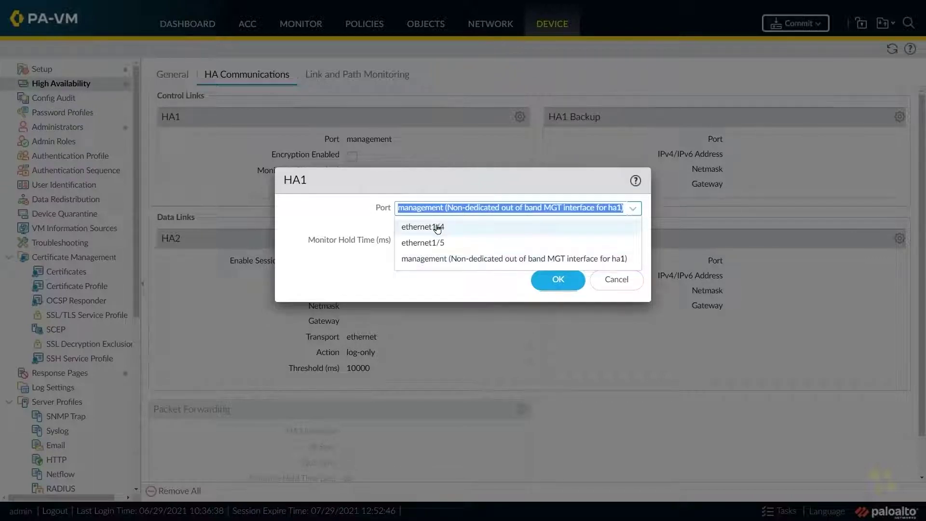
left_click(437, 228)
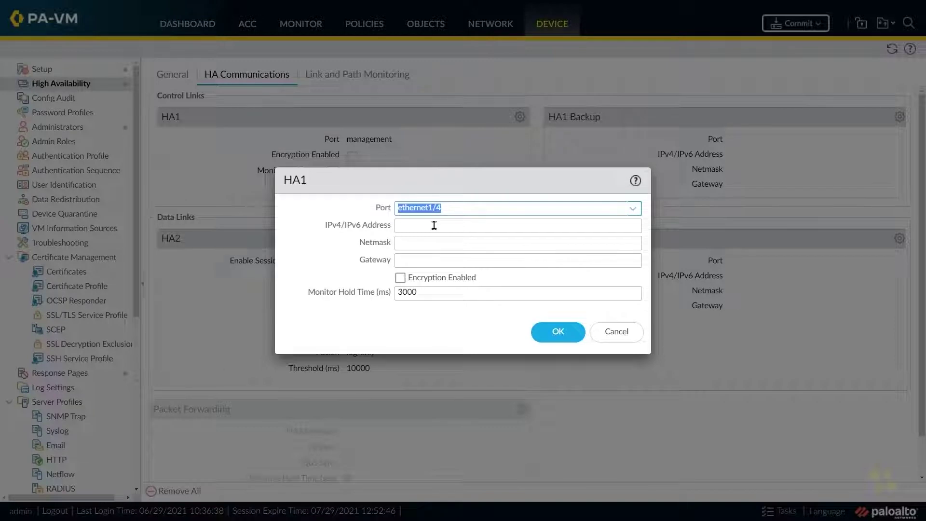
left_click(430, 226)
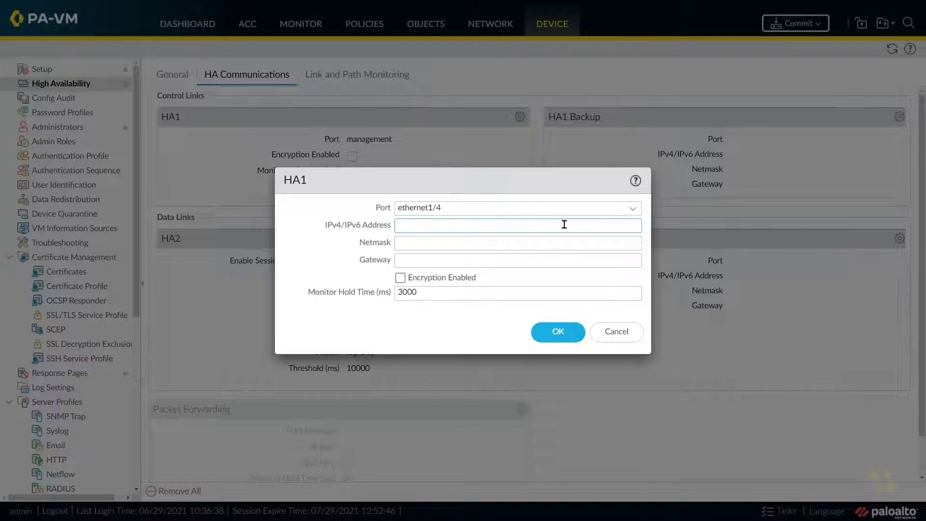
type("10.44.0.11")
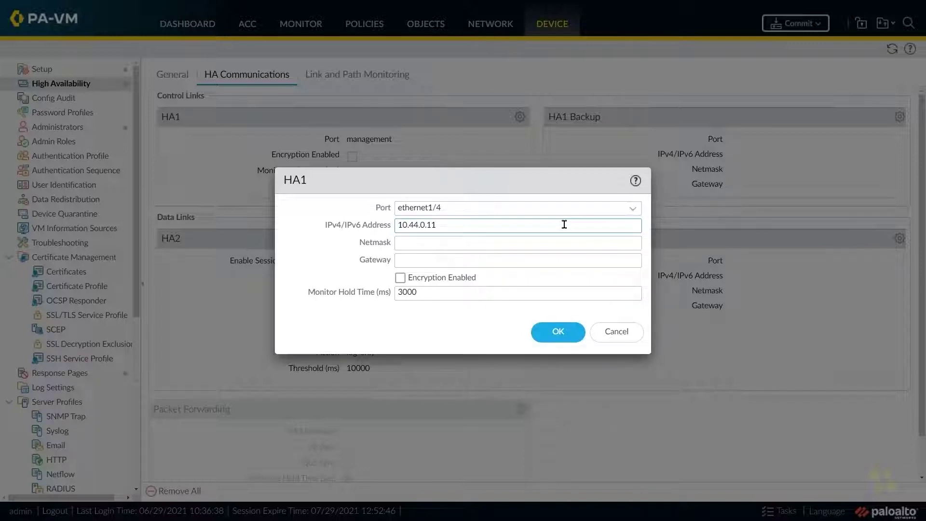
key("Tab")
type("255")
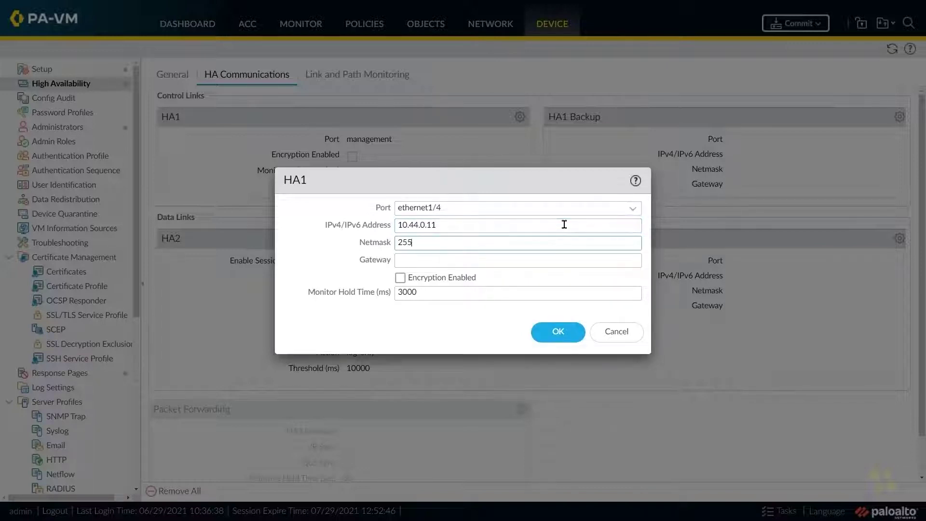
type(".255.255.0")
left_click(555, 334)
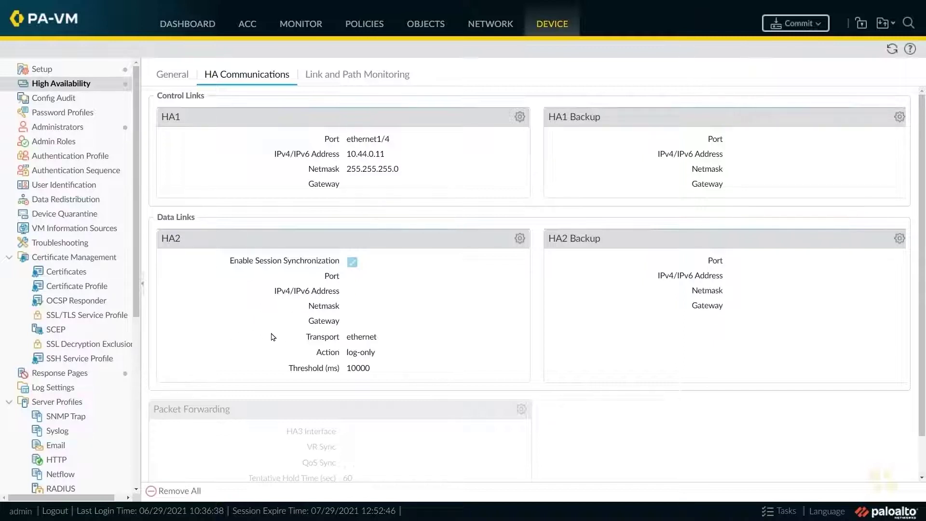
Open the HA2 data link settings for editing.
left_click(520, 239)
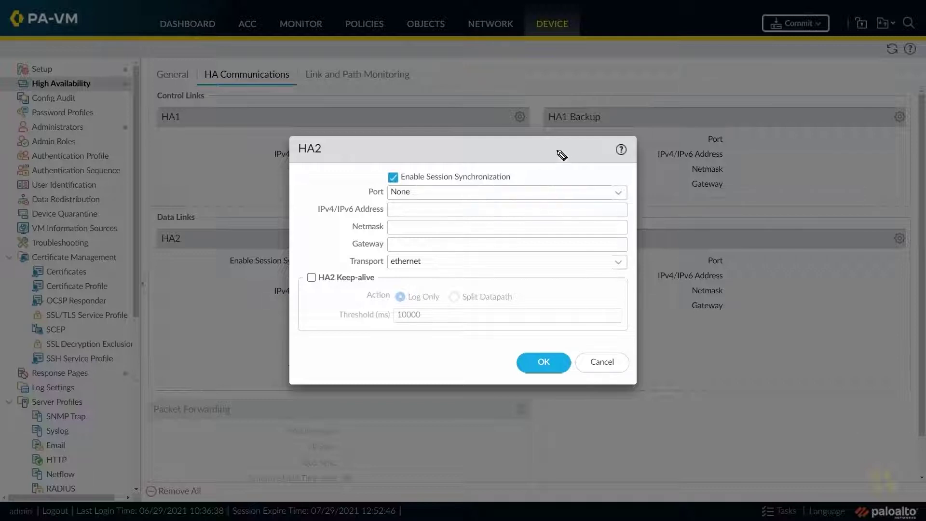
mouse_move(546, 162)
left_mouse_down()
mouse_move(570, 167)
mouse_move(622, 145)
mouse_move(633, 167)
left_mouse_up()
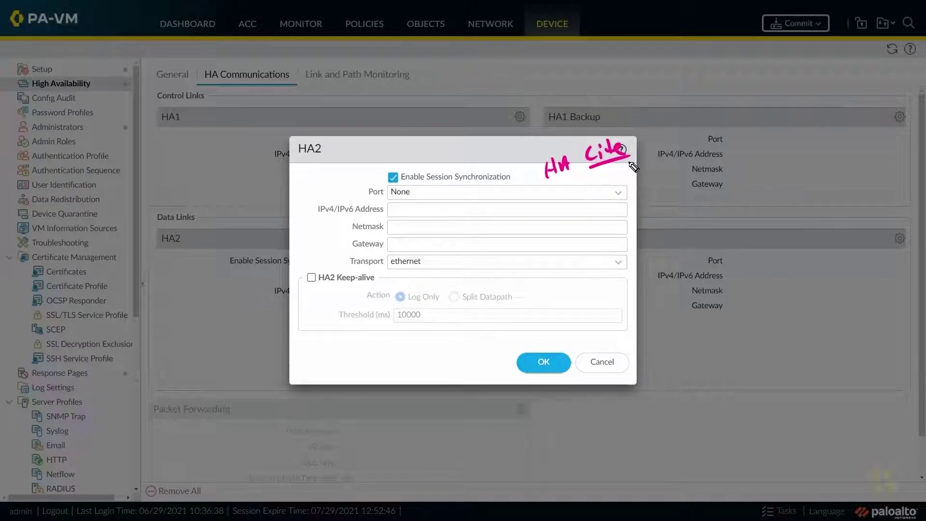
mouse_move(559, 186)
left_mouse_down()
mouse_move(585, 196)
mouse_move(620, 176)
mouse_move(586, 191)
mouse_move(595, 193)
left_mouse_up()
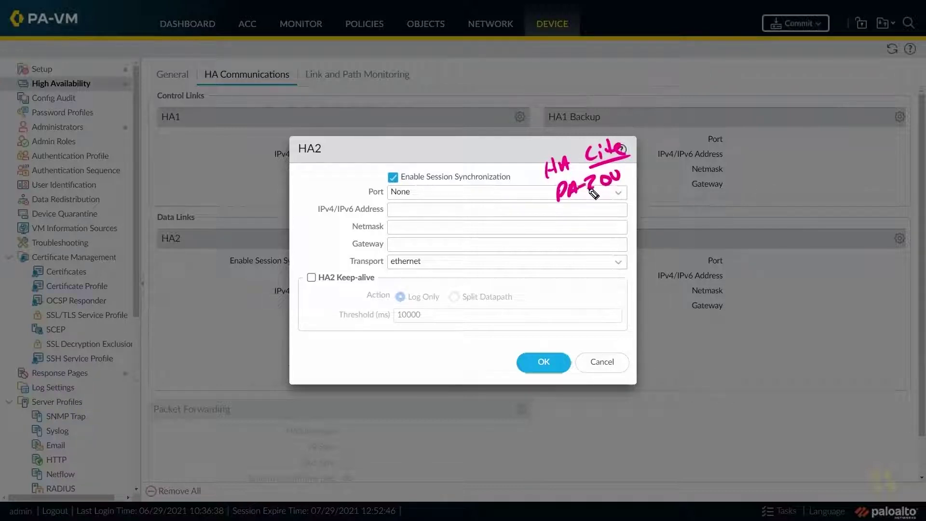
left_click_drag(532, 207, 630, 172)
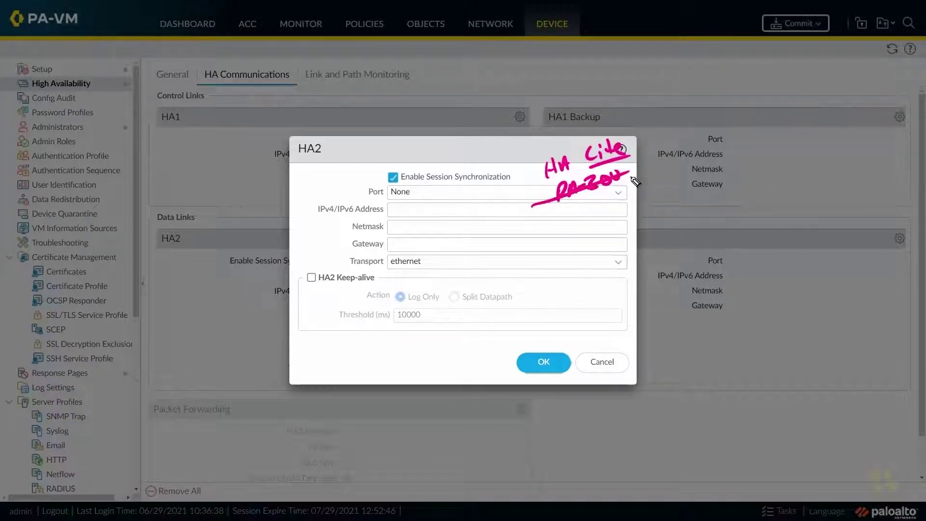
mouse_move(598, 208)
left_mouse_down()
mouse_move(618, 211)
mouse_move(583, 218)
left_mouse_up()
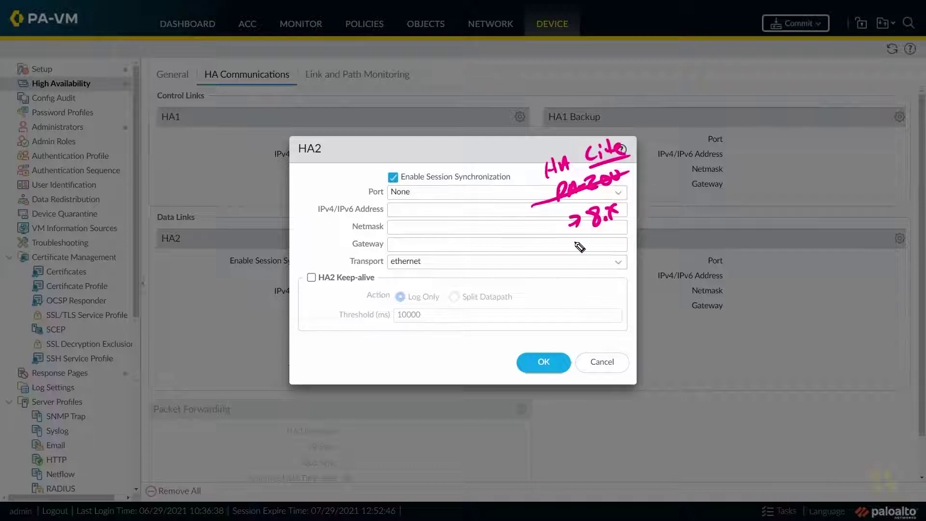
mouse_move(592, 249)
left_mouse_down()
mouse_move(657, 183)
mouse_move(613, 262)
left_mouse_up()
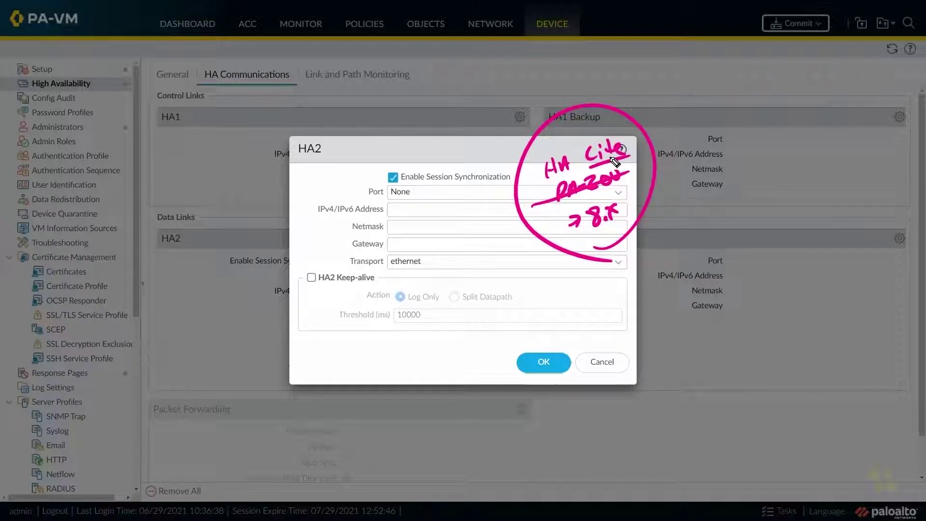
left_click_drag(427, 184, 505, 183)
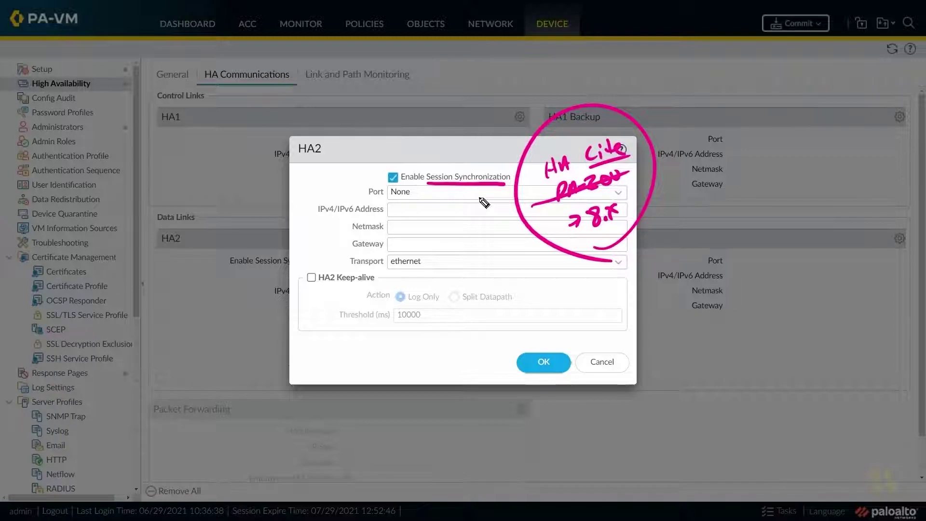
key("Escape")
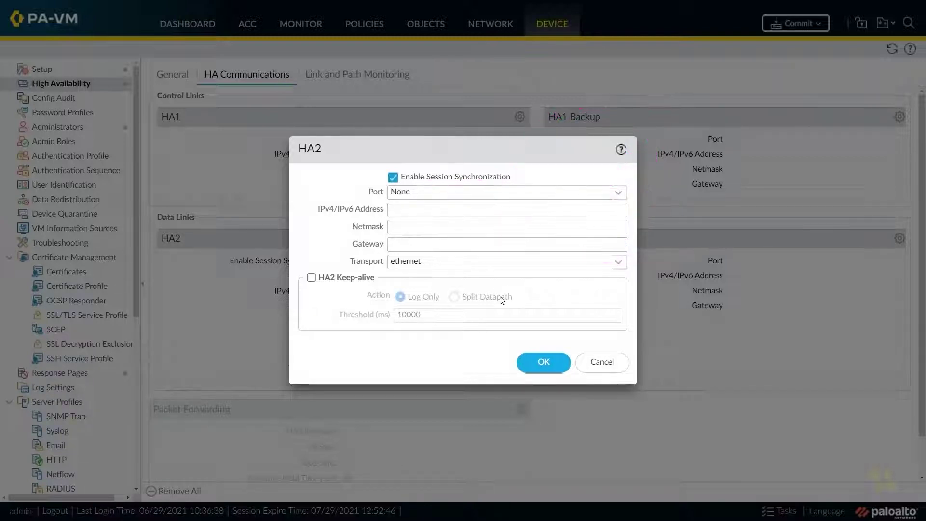
Configure the HA2 data link on port ethernet1/5 with IP address 10.55.0.11 and netmask 255.255.255.0.
left_click(619, 193)
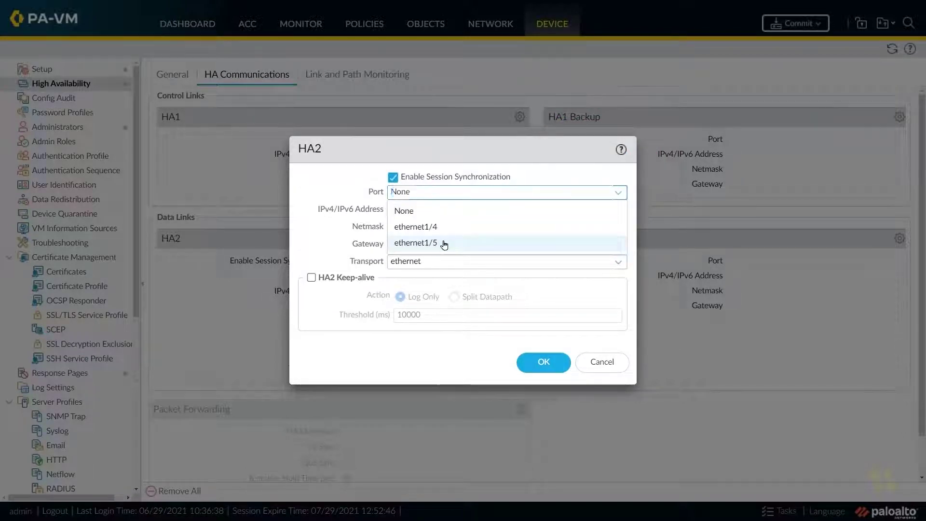
left_click(444, 243)
left_click(419, 209)
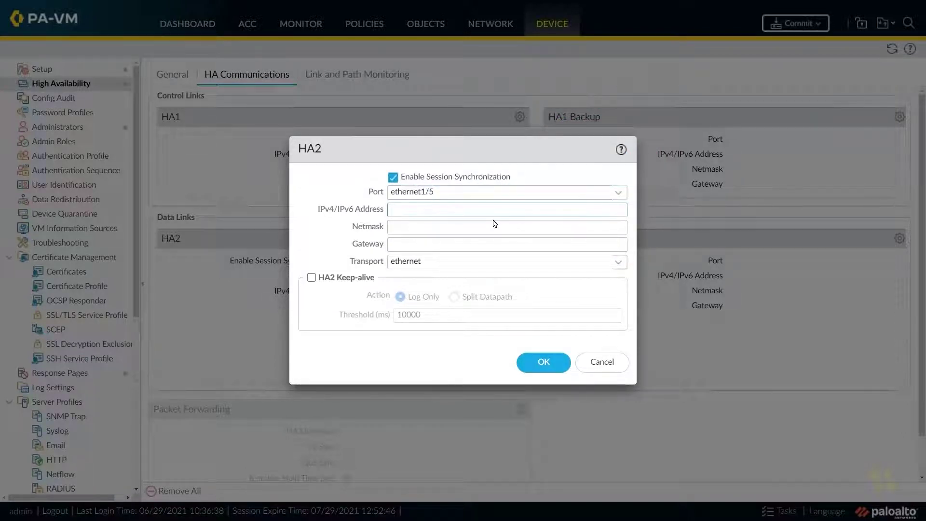
type("10.")
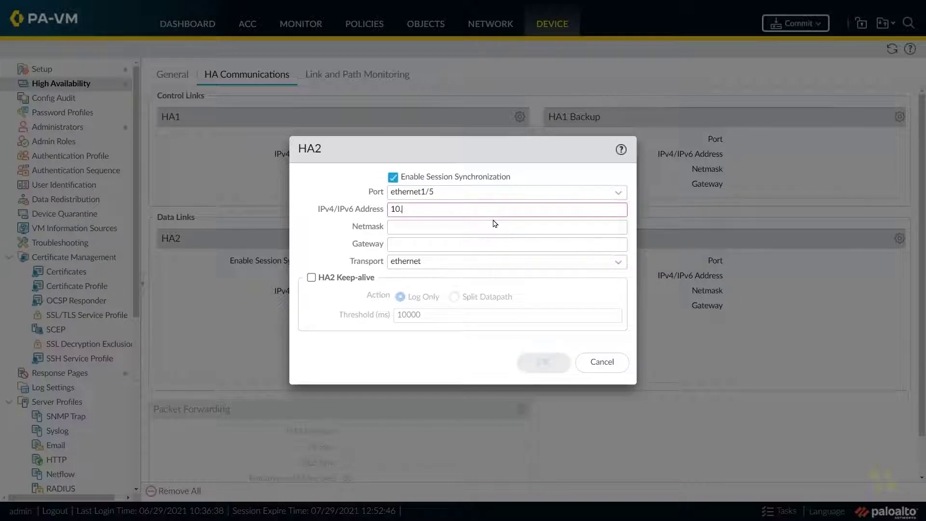
type("55.0.11")
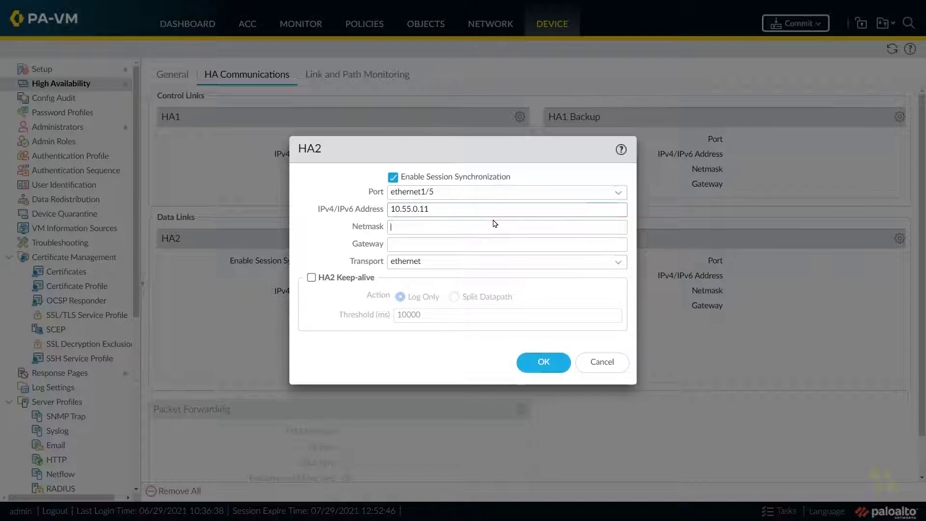
left_click(494, 222)
type("255.255.255.0")
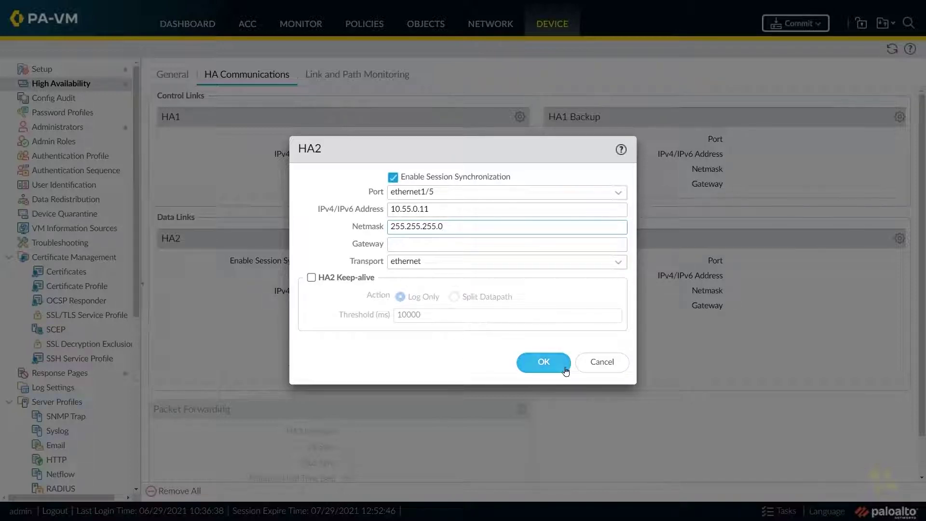
left_click(543, 363)
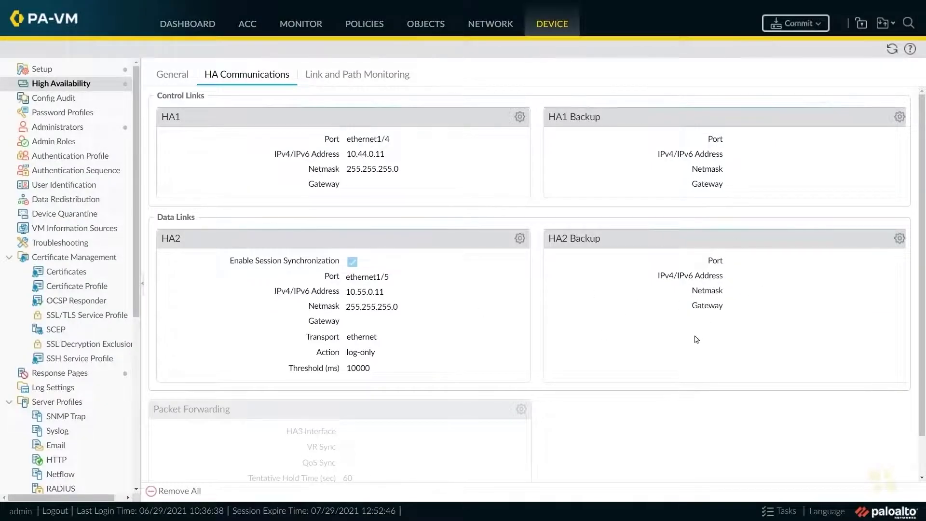
Review the HA communication links, the link and path monitoring settings, and the general HA settings.
scroll(610, 280, "down", 2)
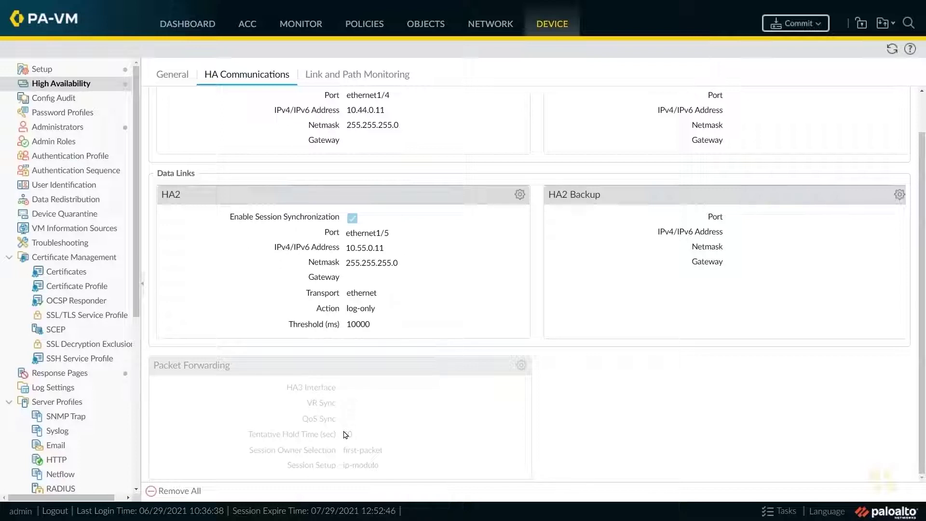
scroll(431, 415, "up", 1)
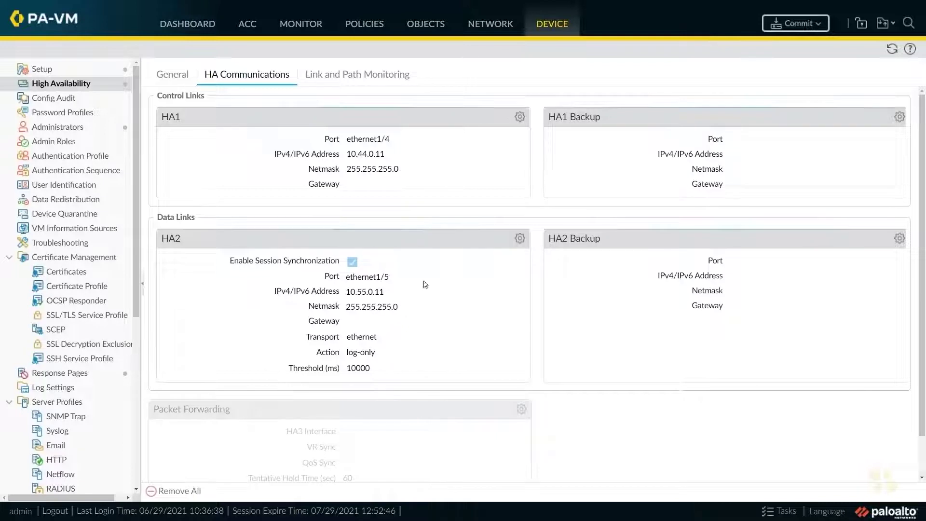
left_click(354, 78)
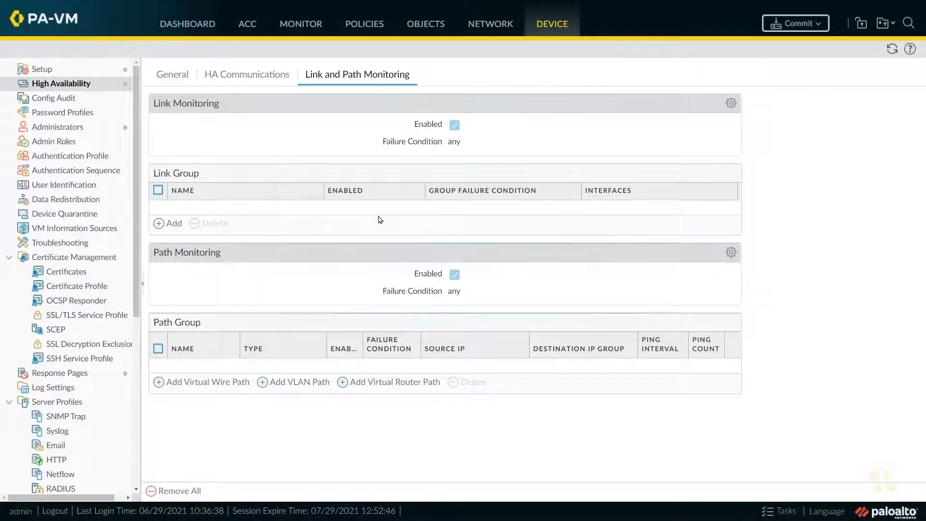
left_click(172, 75)
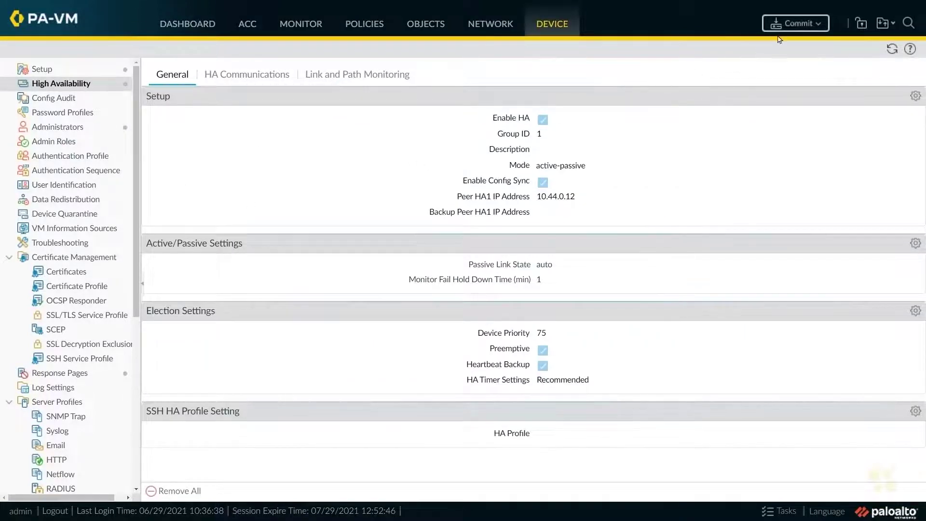
Preview the pending commit and compare the running and candidate configurations for the HA interface and high-availability changes.
left_click(809, 28)
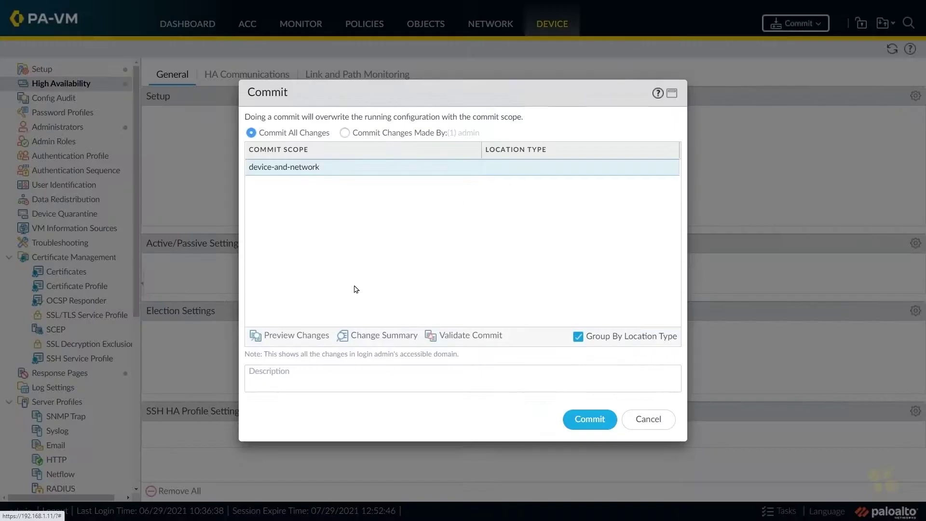
left_click(295, 334)
left_click(529, 293)
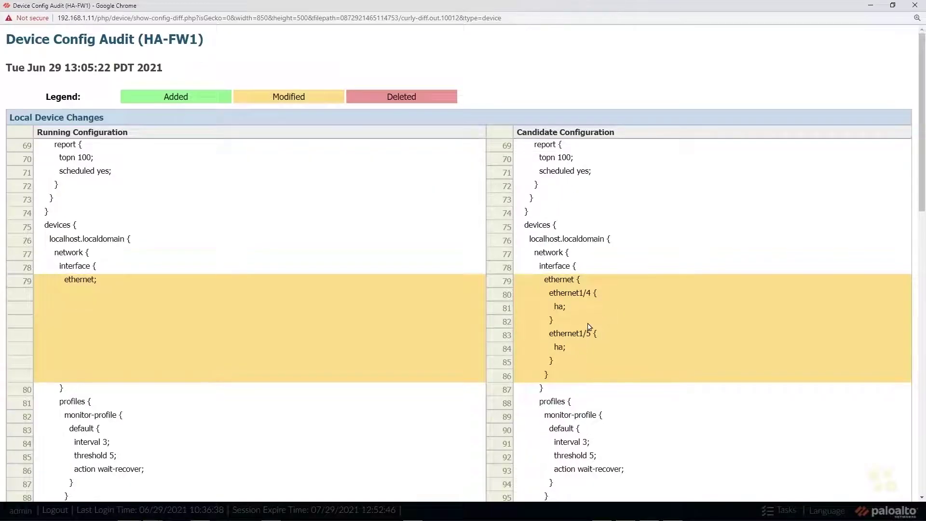
scroll(589, 327, "down", 10)
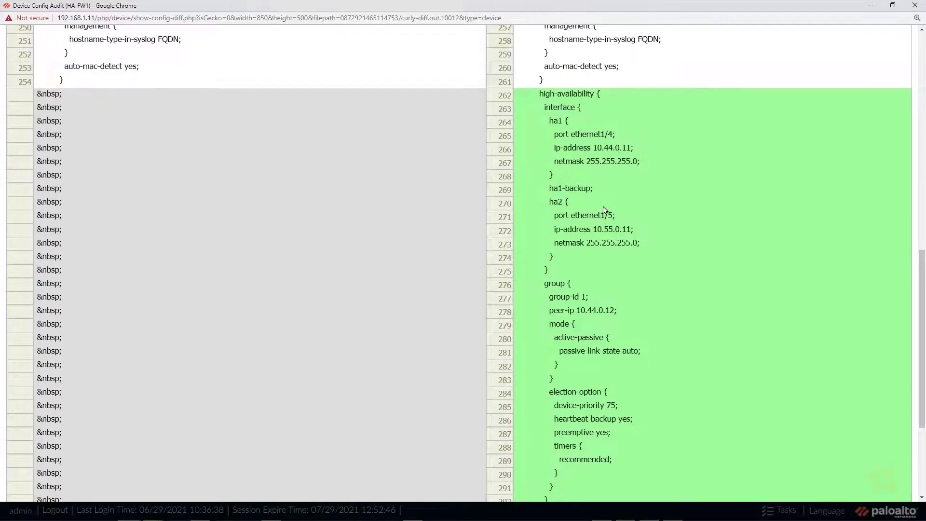
scroll(604, 211, "down", 1)
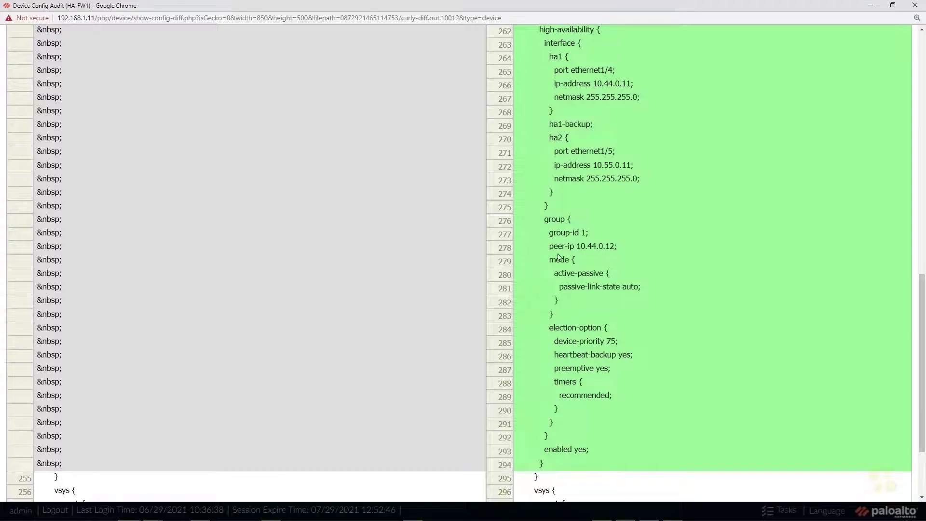
scroll(616, 182, "up", 1)
scroll(598, 208, "down", 2)
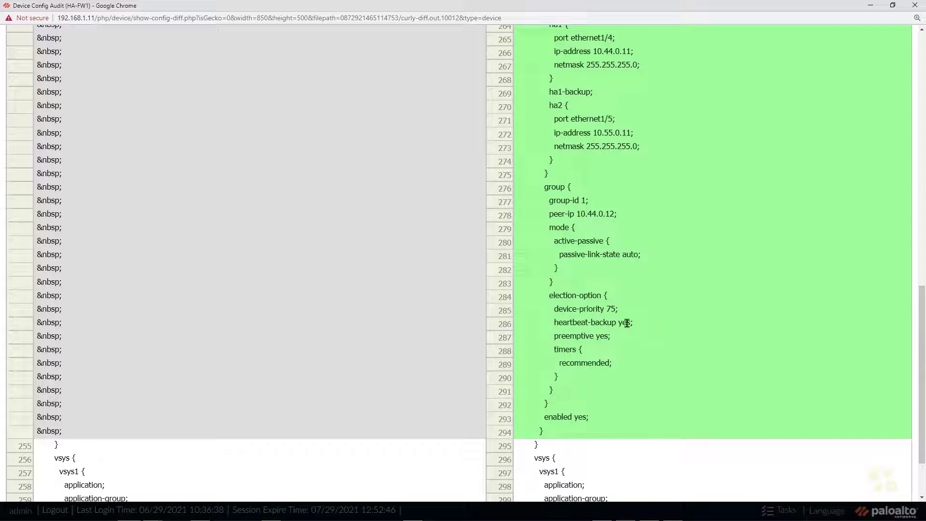
scroll(610, 331, "down", 2)
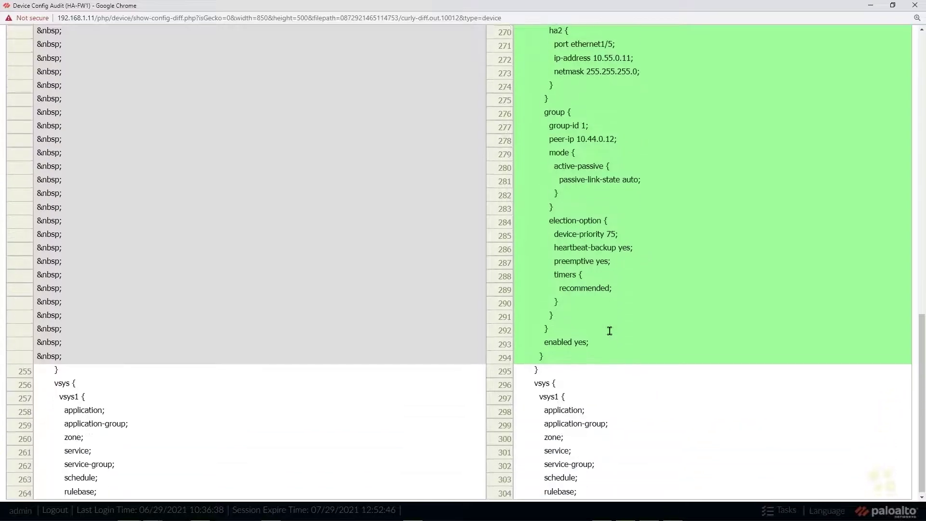
scroll(609, 331, "up", 10)
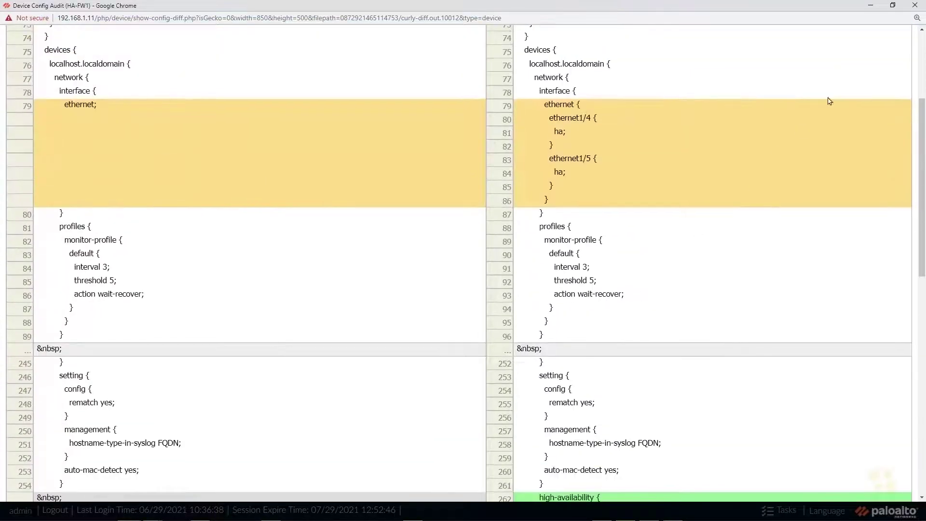
left_click(915, 5)
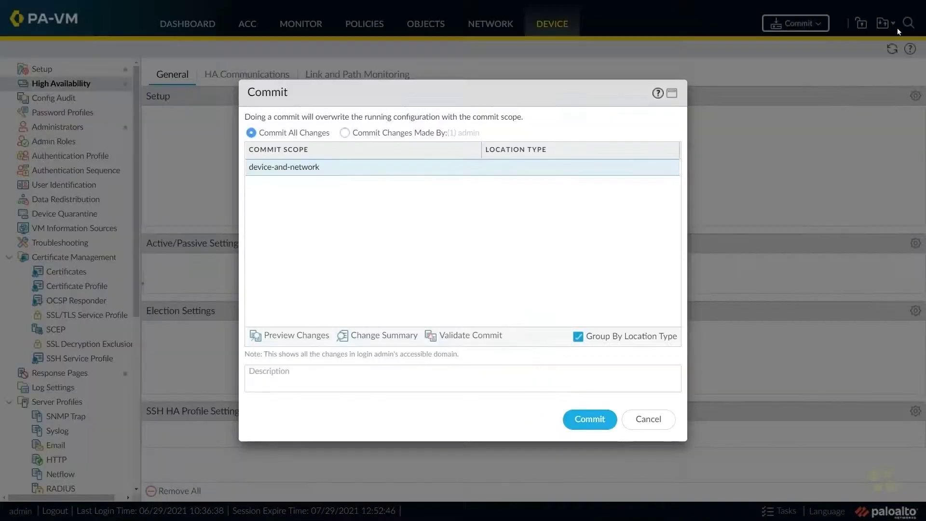
Commit all changes to the first firewall and close the commit window.
left_click(591, 419)
left_click(642, 419)
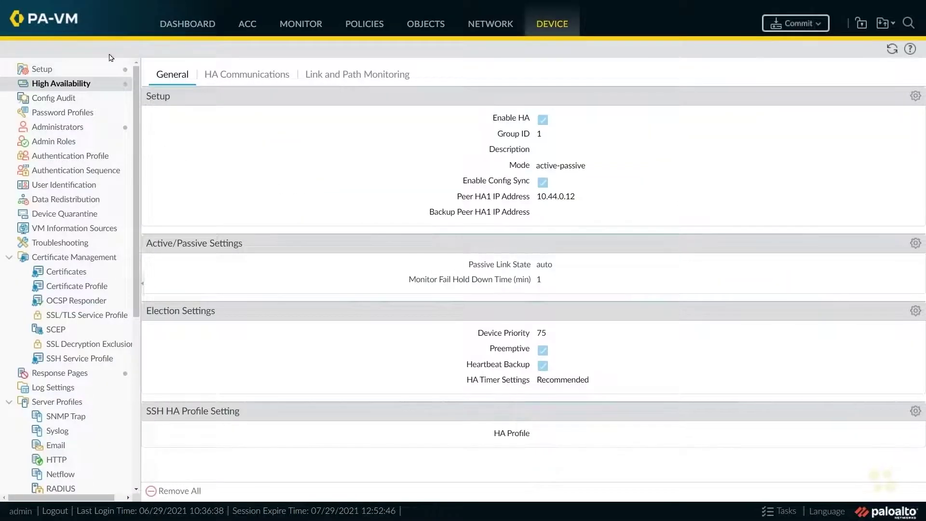
Add the High Availability system widget to the first firewall's dashboard.
left_click(196, 25)
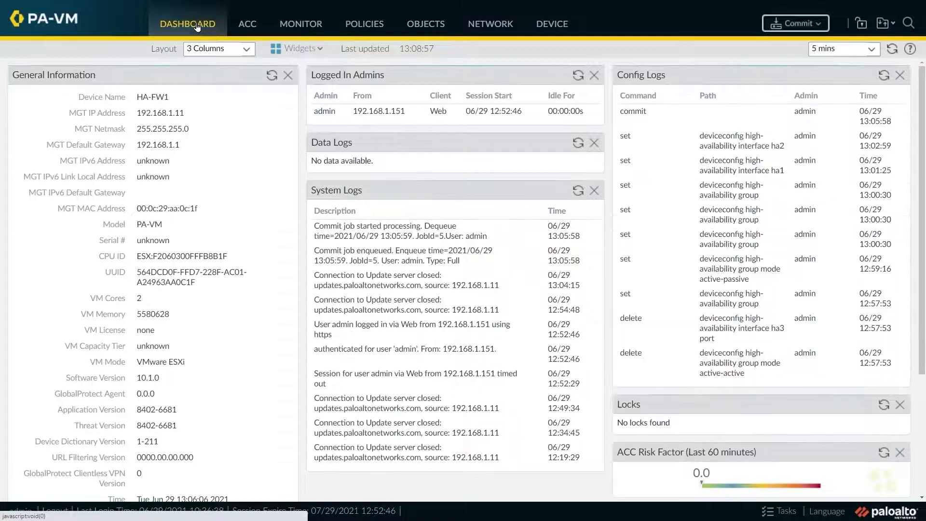
left_click(317, 49)
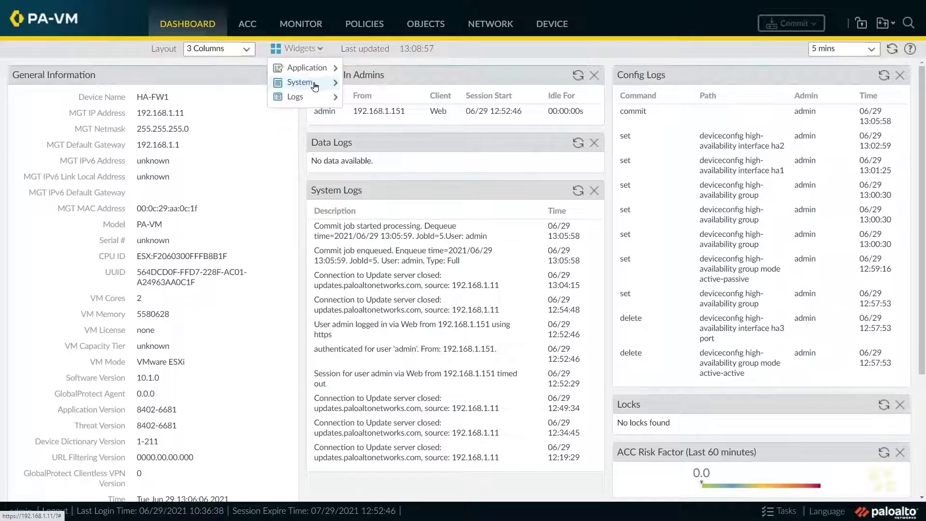
mouse_move(314, 83)
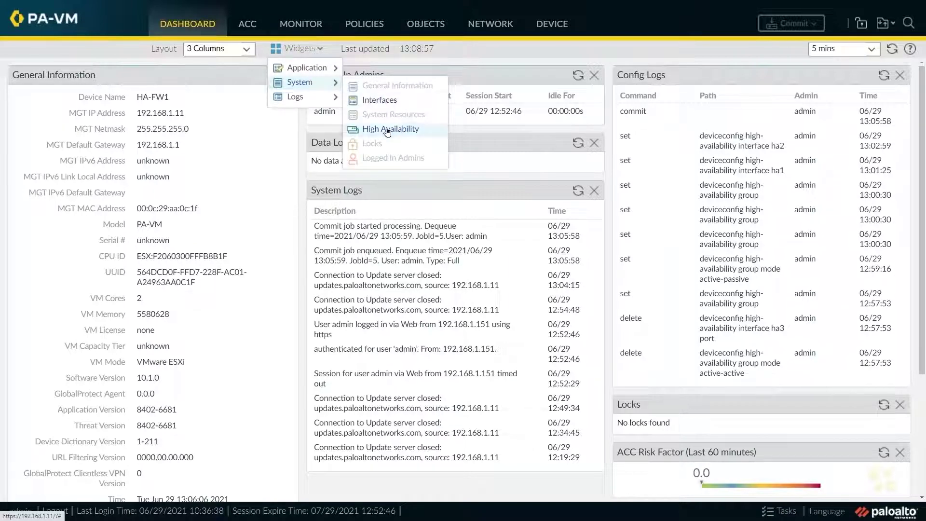
left_click(404, 131)
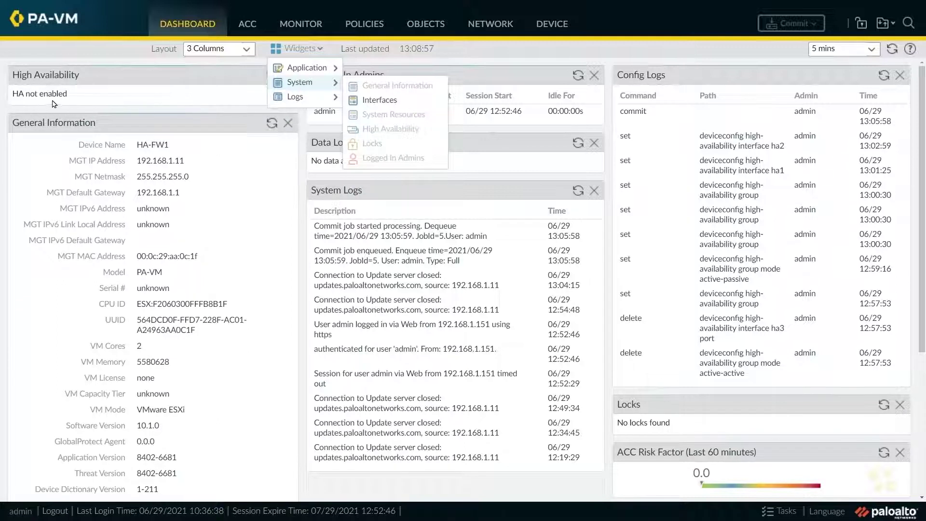
left_click(154, 92)
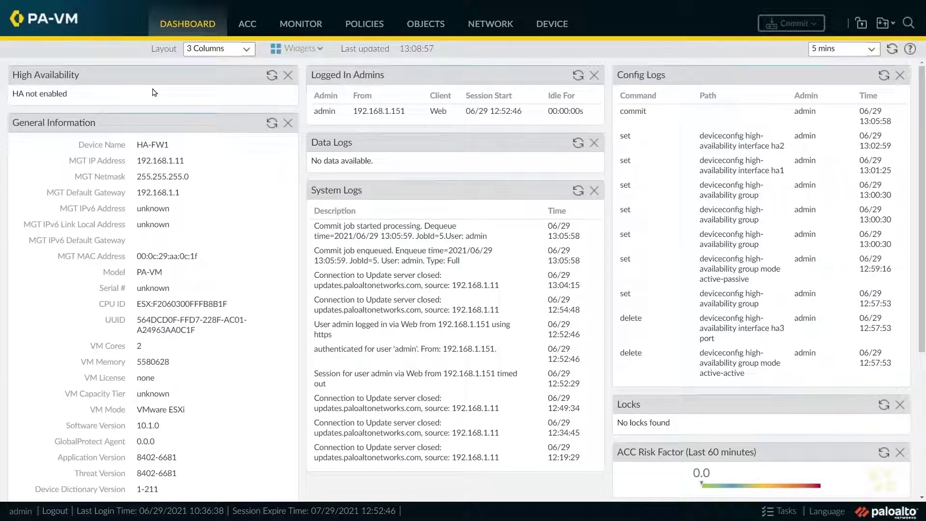
Check the progress of the running commit task and examine the system logs for HA link events.
left_click(781, 514)
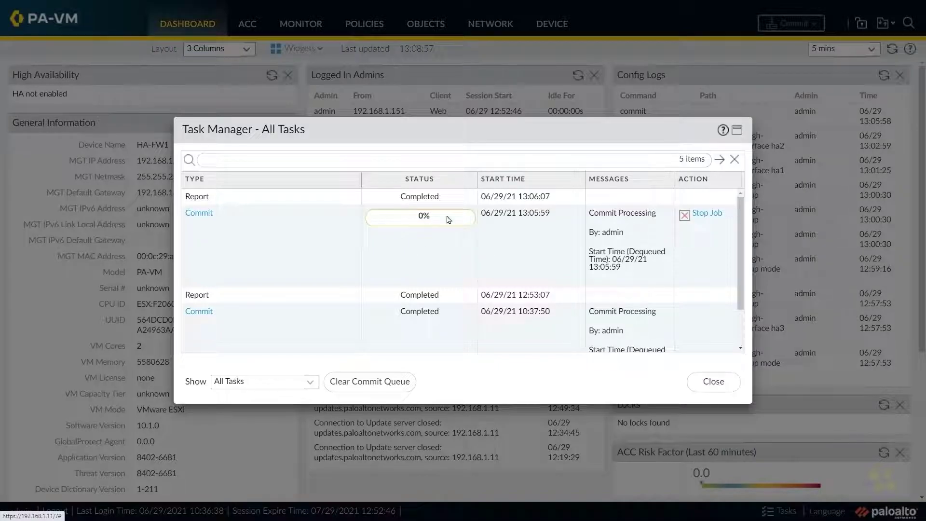
left_click(735, 391)
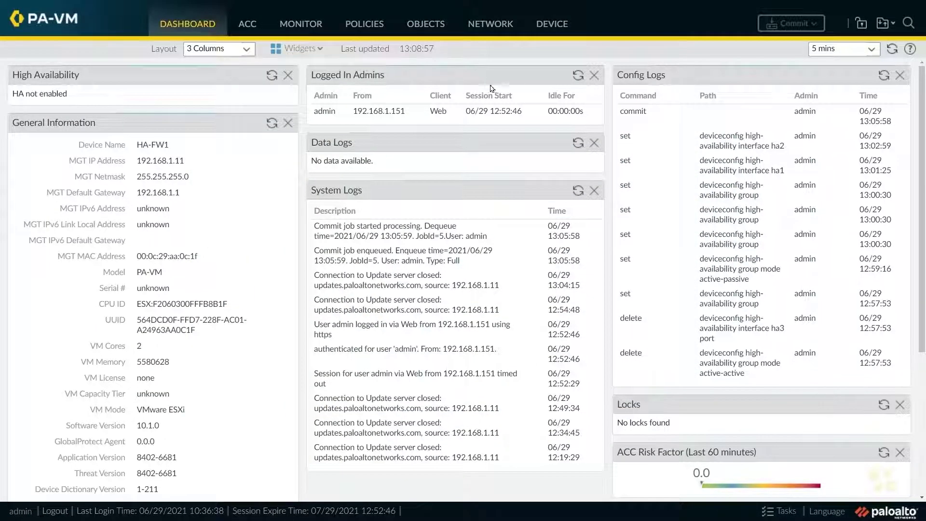
left_click(289, 24)
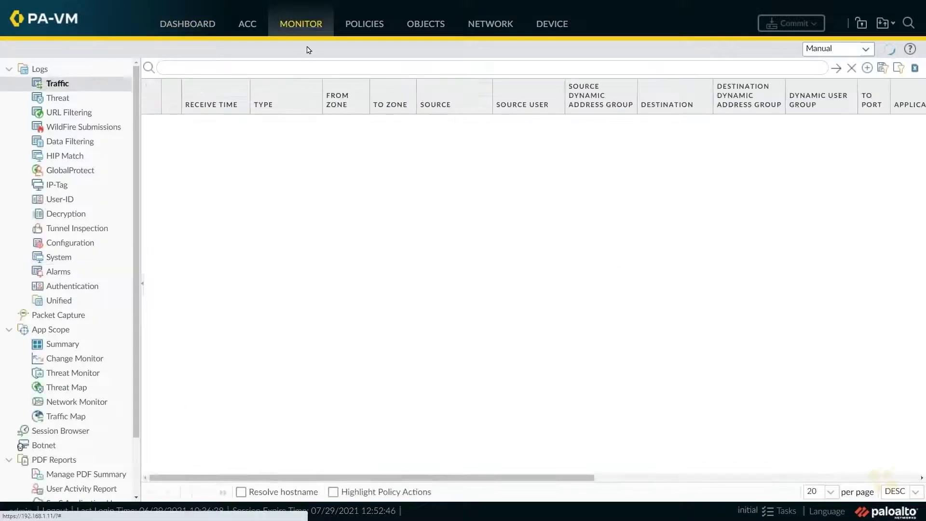
left_click(63, 259)
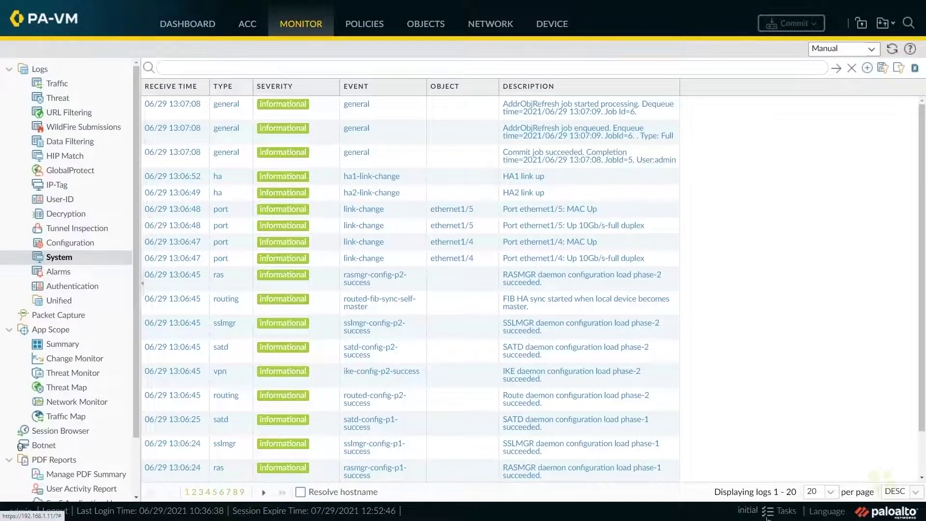
Check the latest commit job's status details and the high availability status on the first firewall's dashboard.
left_click(780, 515)
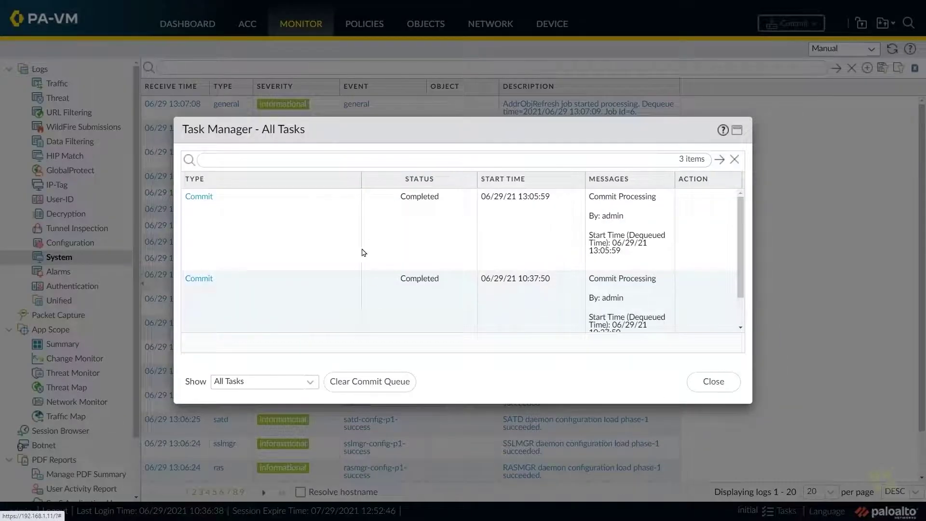
left_click(199, 195)
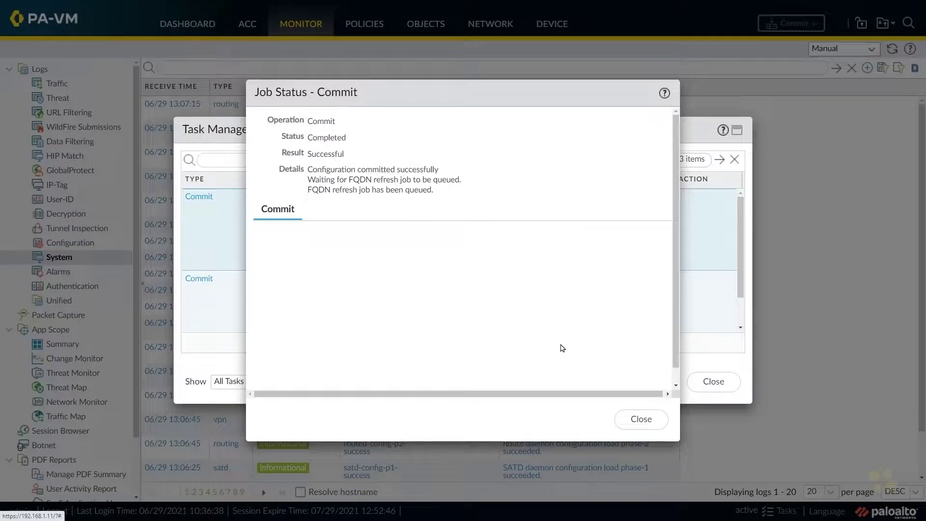
left_click(632, 419)
left_click(714, 382)
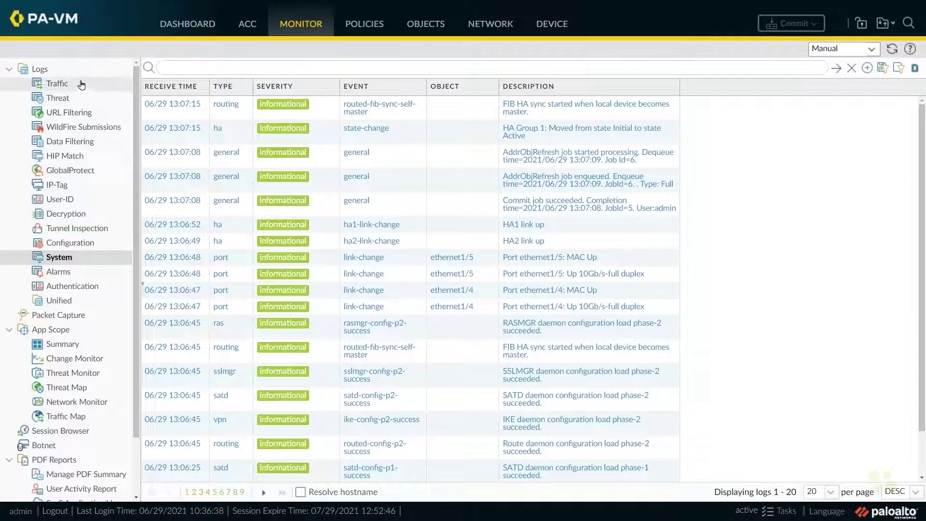
left_click(188, 24)
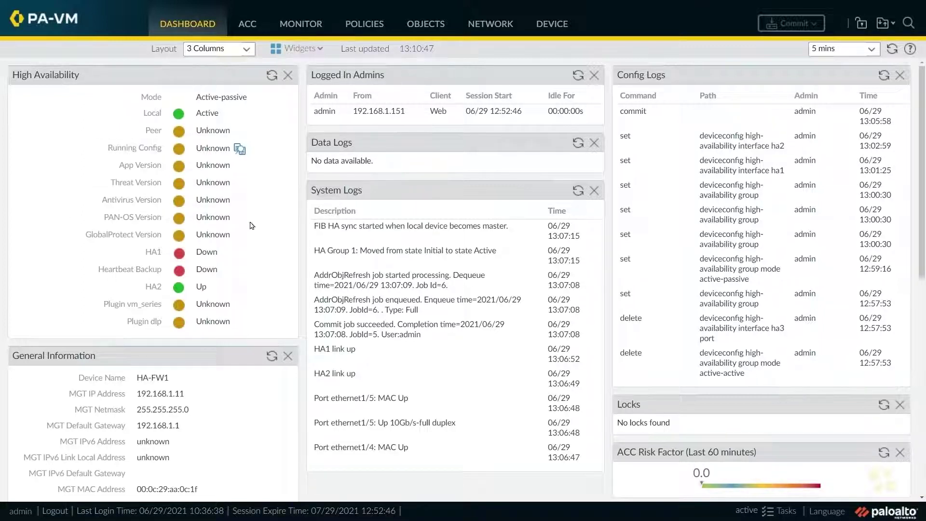
mouse_move(248, 224)
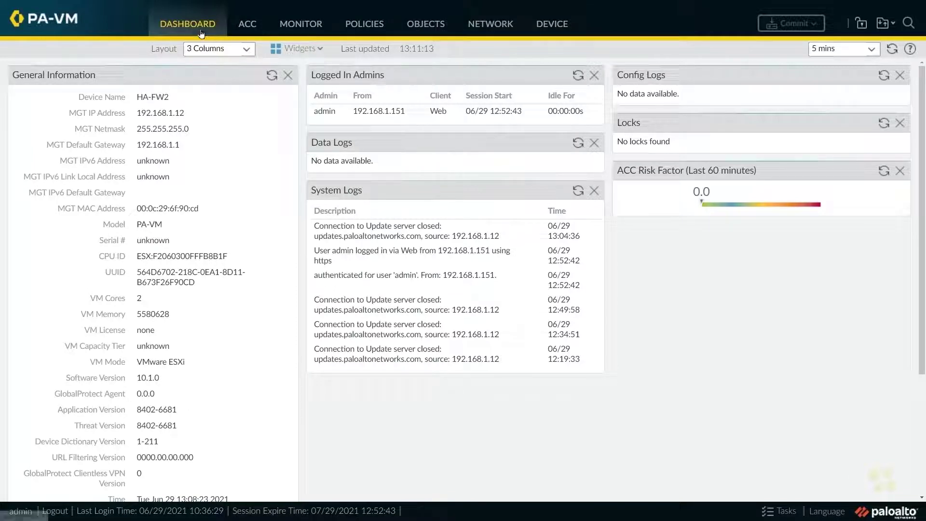
Add the High Availability system widget to the dashboard of the second firewall, HA-FW2.
left_click(308, 51)
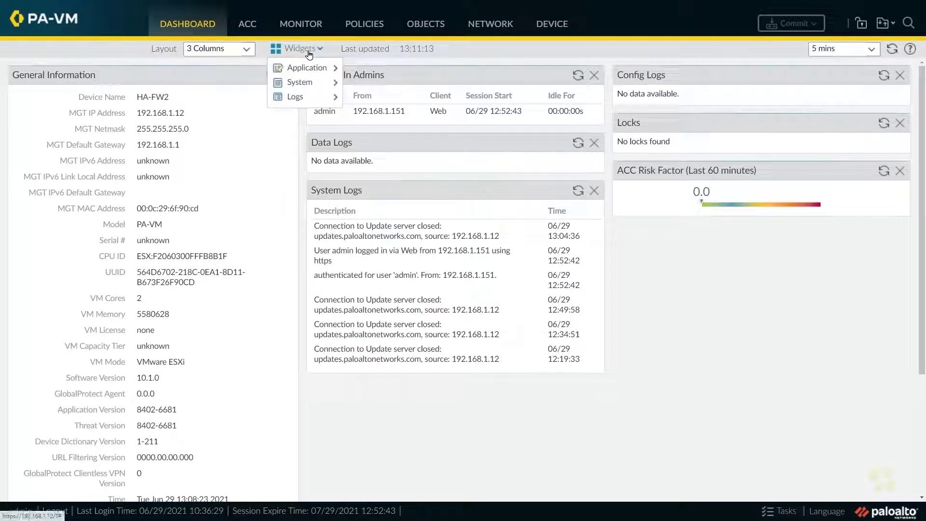
mouse_move(297, 83)
left_click(386, 130)
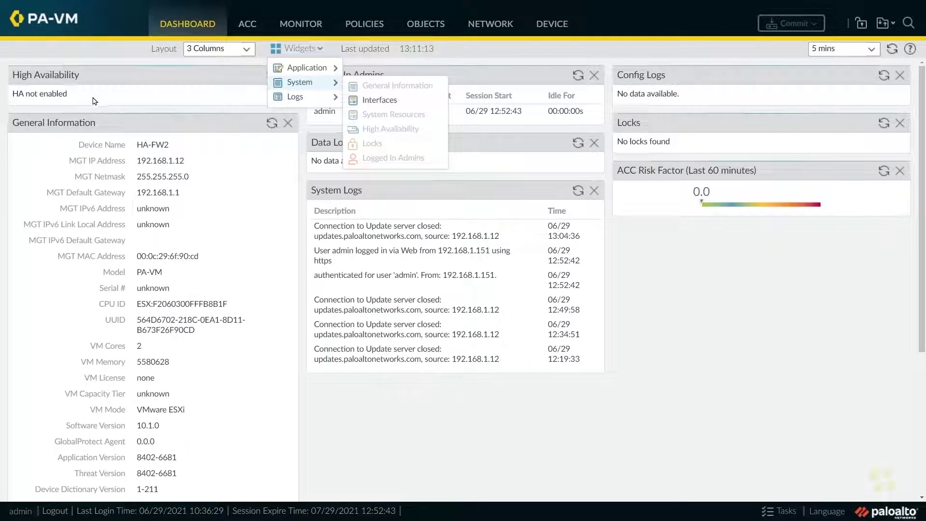
Set the interface type of ethernet1/4 and ethernet1/5 to HA on the second firewall.
left_click(490, 24)
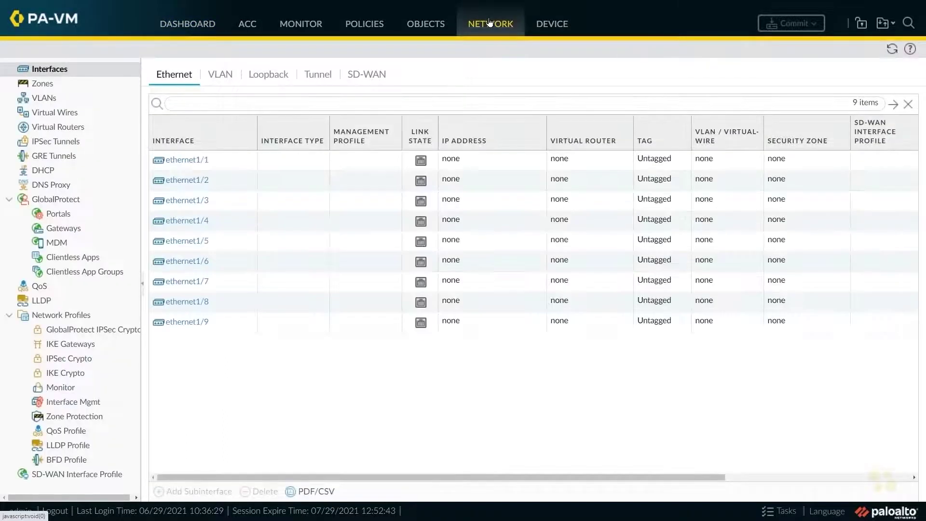
left_click(191, 222)
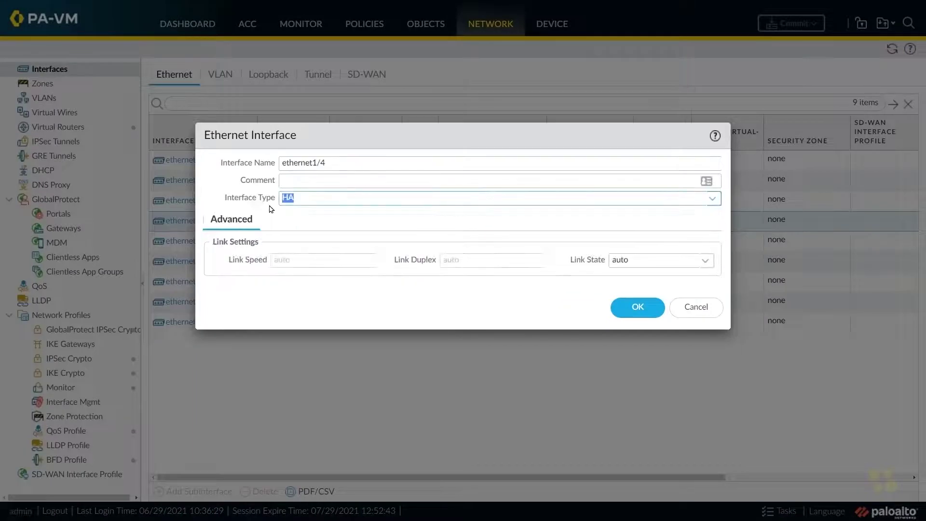
left_click(638, 307)
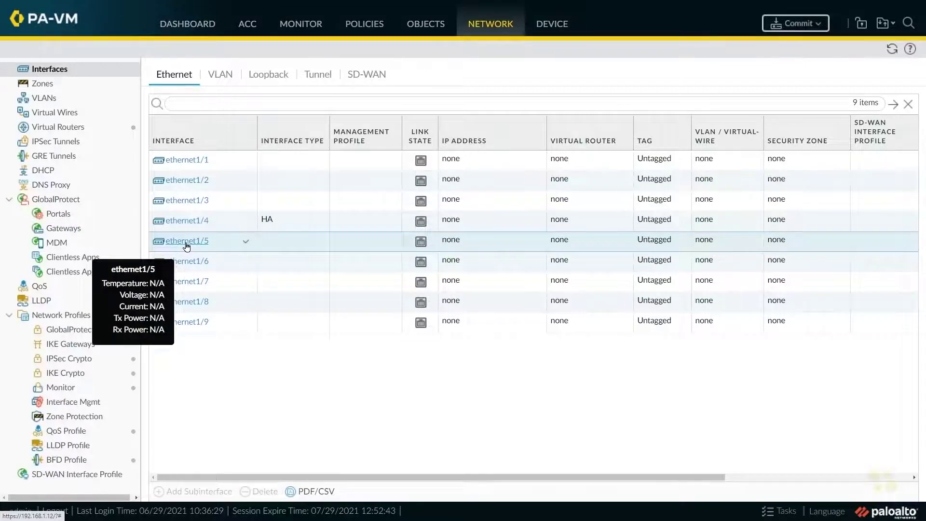
left_click(186, 242)
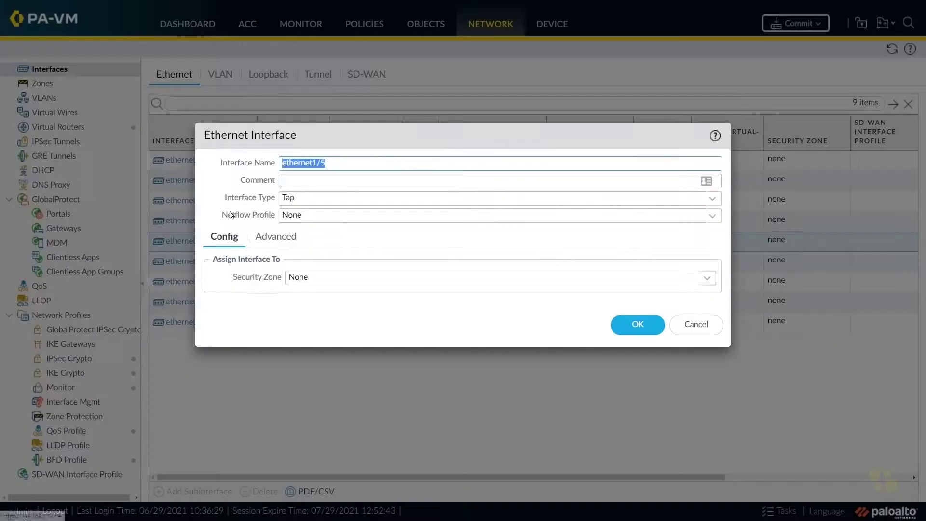
left_click(718, 203)
left_click(332, 238)
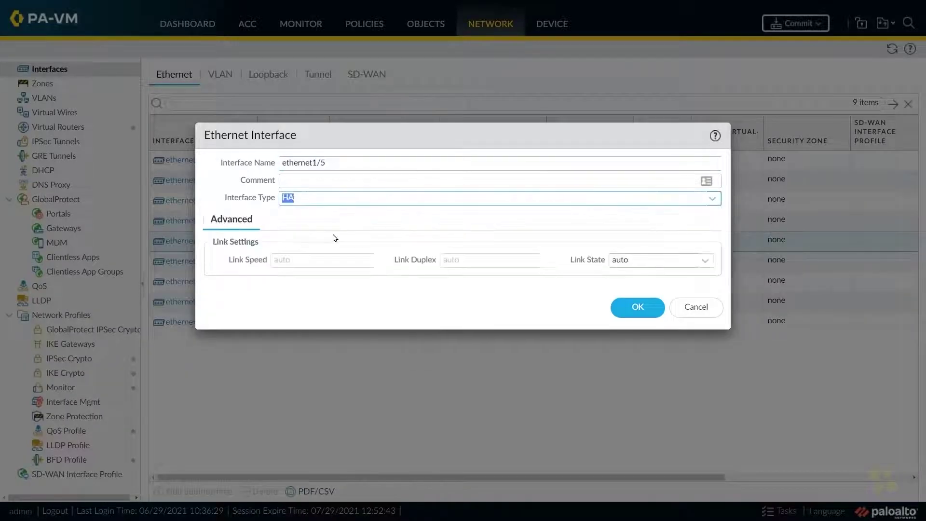
left_click(637, 308)
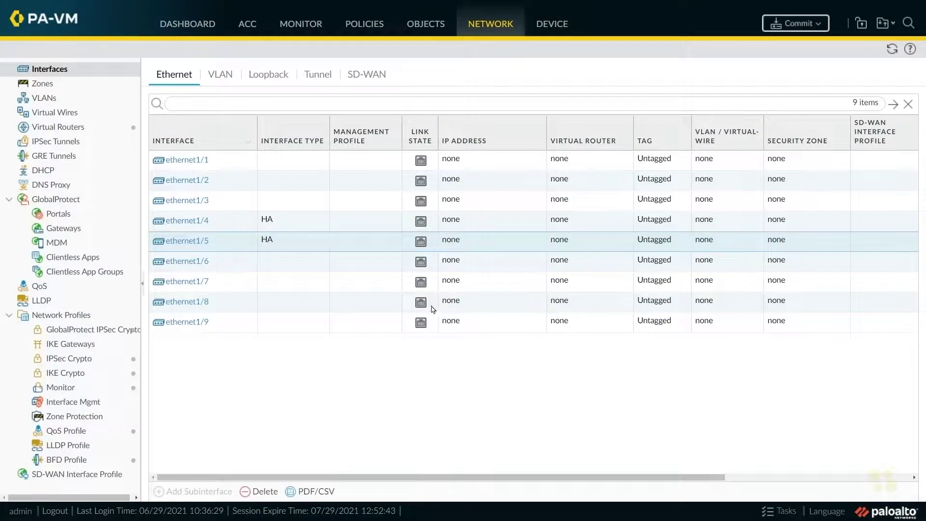
Enable active/passive HA on the second firewall with group ID 1 and peer HA1 IP address 10.44.0.11, keeping config sync enabled.
left_click(558, 26)
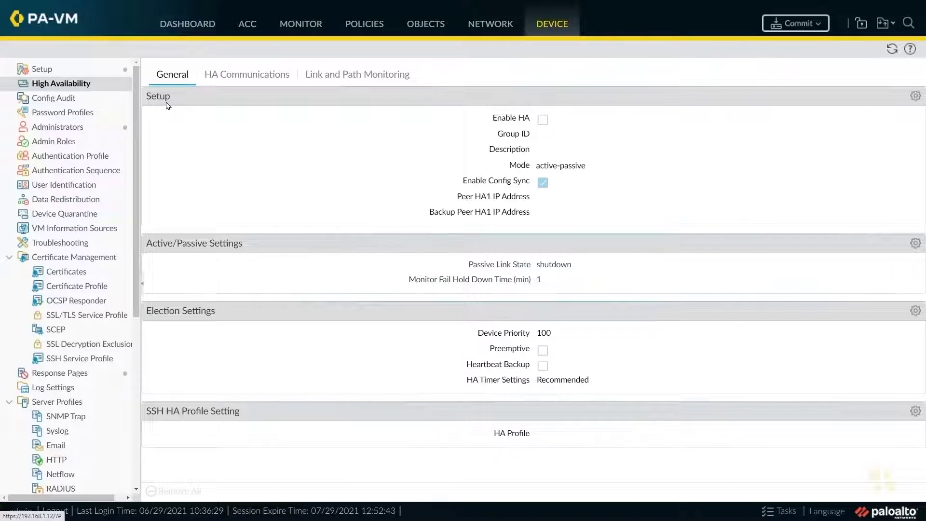
left_click(915, 98)
left_click(452, 203)
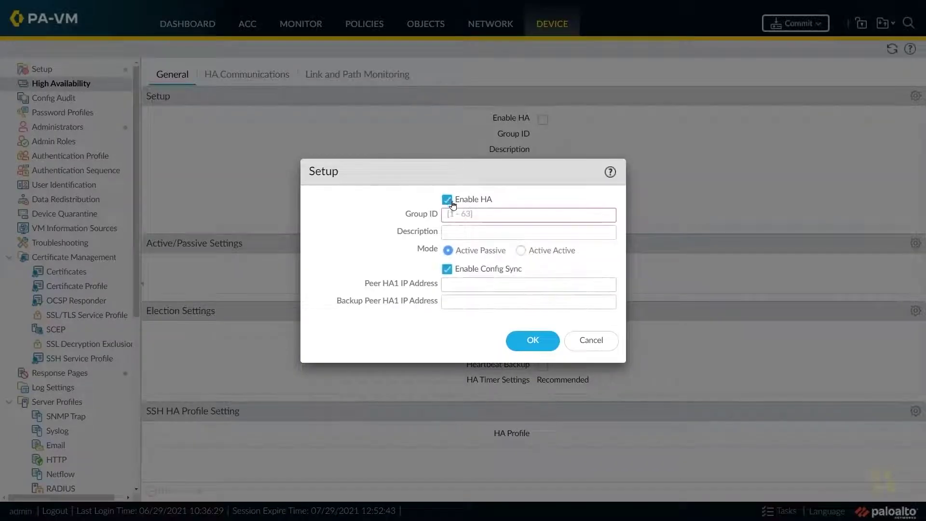
left_click(453, 214)
type("1")
left_click(474, 283)
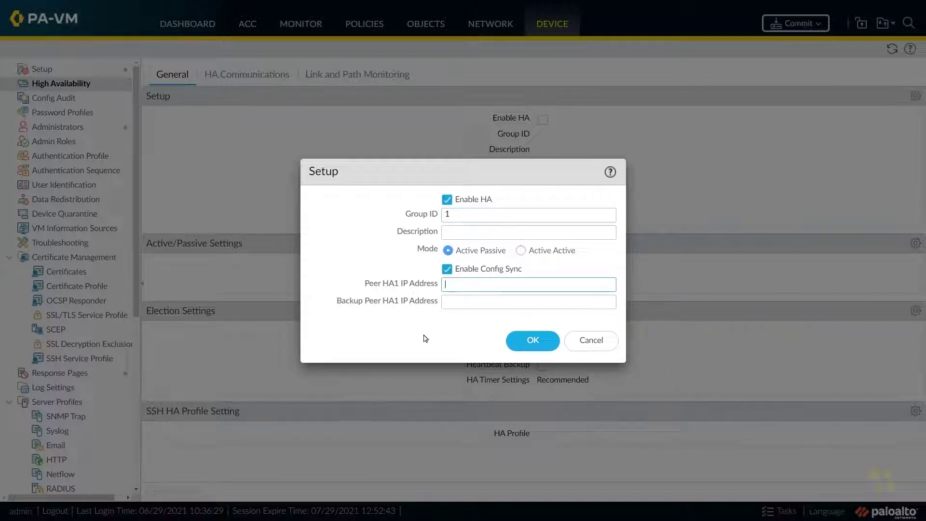
type("10.44")
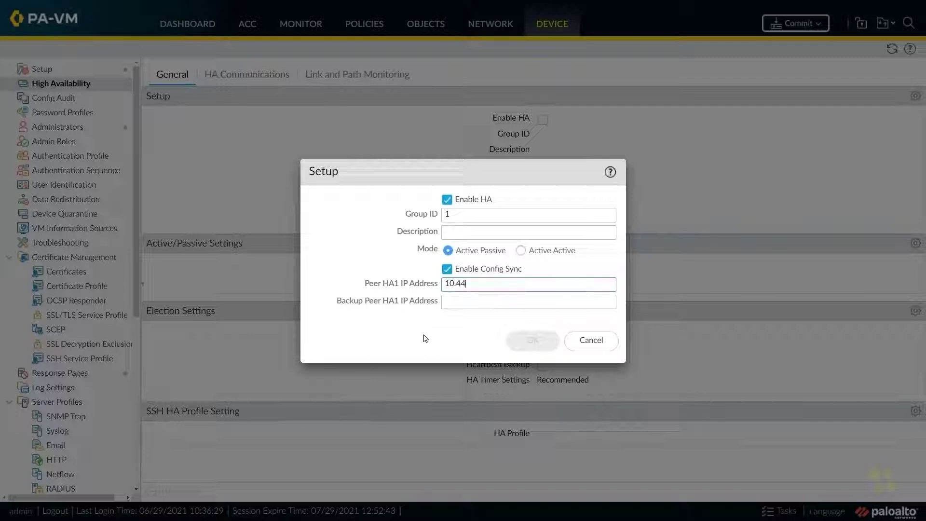
type(".0.11")
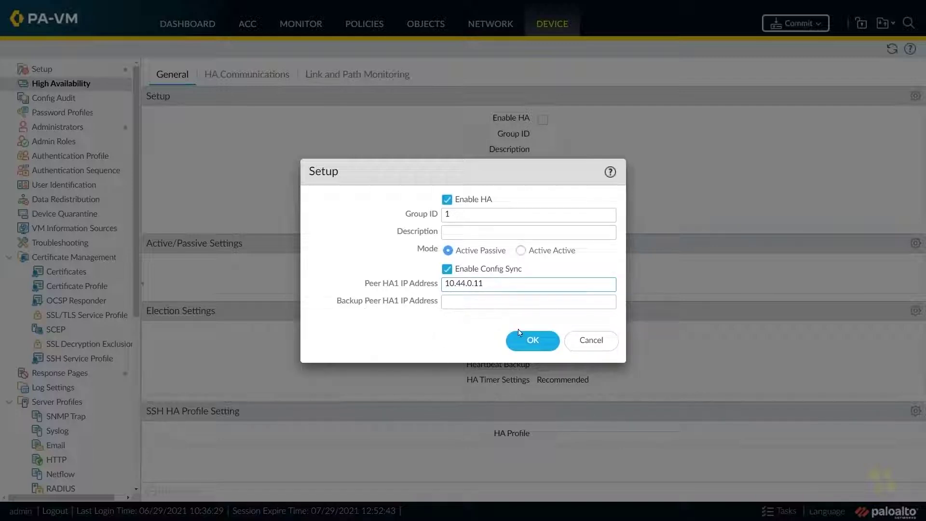
left_click(539, 342)
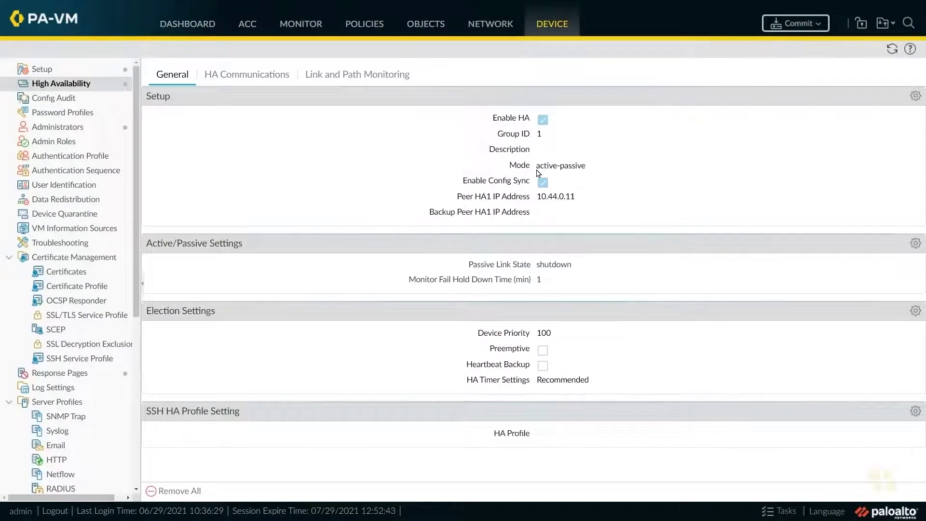
Set the passive link state to Auto in the second firewall's active/passive settings.
left_click(914, 245)
left_click(524, 243)
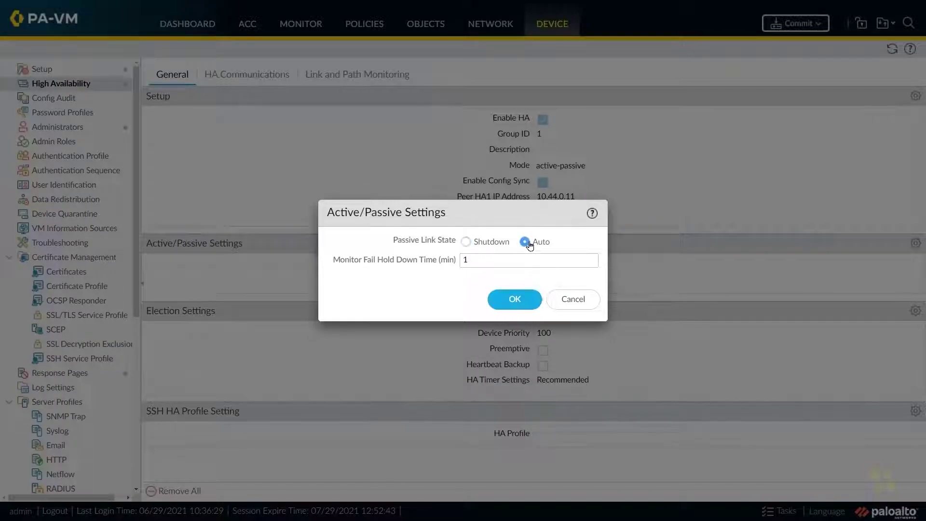
left_click(513, 306)
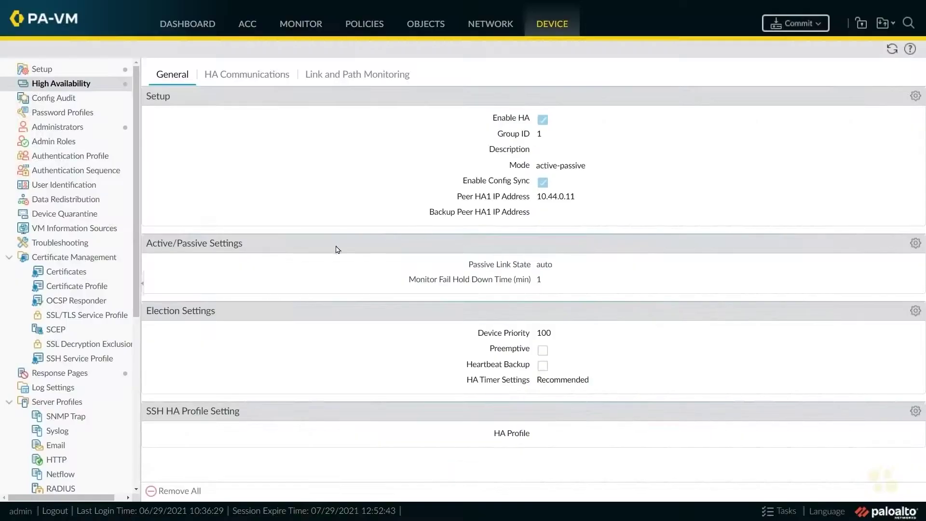
Enable Preemptive and Heartbeat Backup in the second firewall's election settings, keeping device priority 100.
left_click(916, 313)
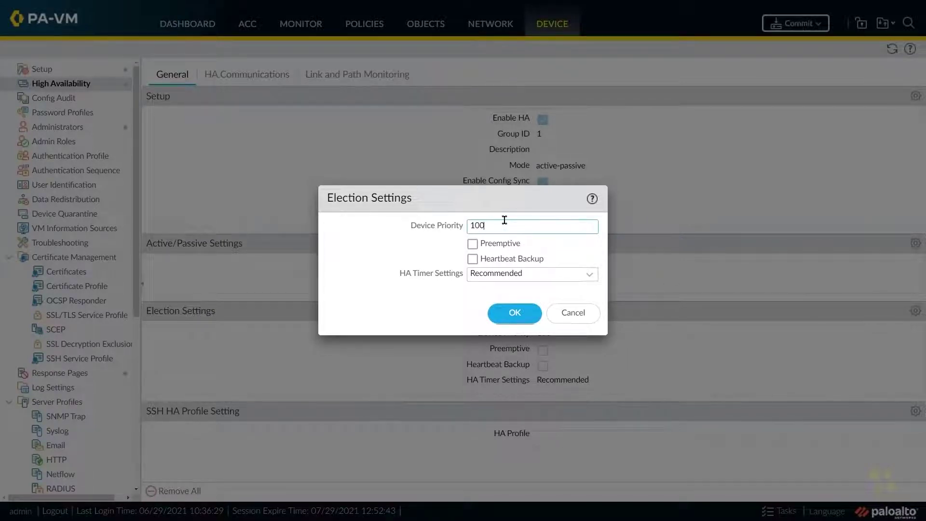
left_click(473, 244)
left_click(473, 260)
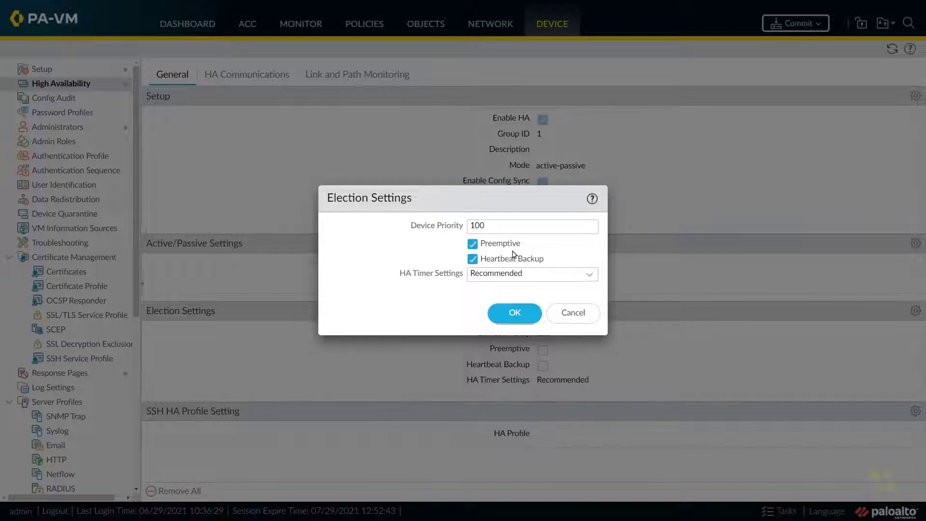
left_click(515, 313)
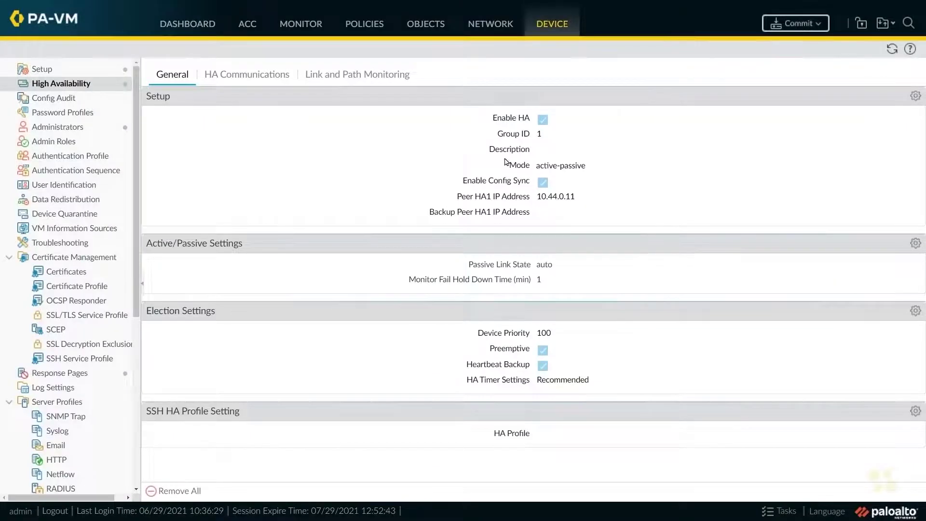
Configure the second firewall's HA1 control link on port ethernet1/4 with address 10.44.0.12 and netmask 255.255.255.0.
left_click(237, 75)
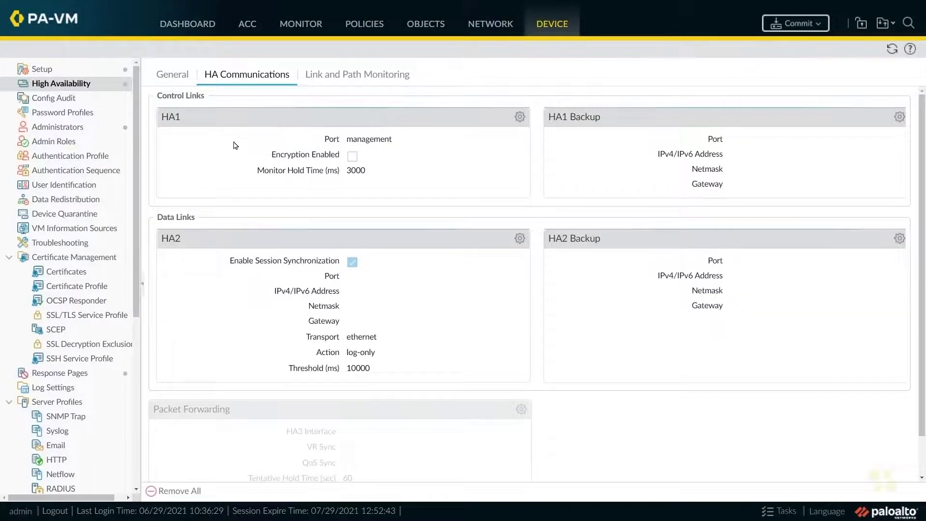
left_click(519, 117)
left_click(632, 208)
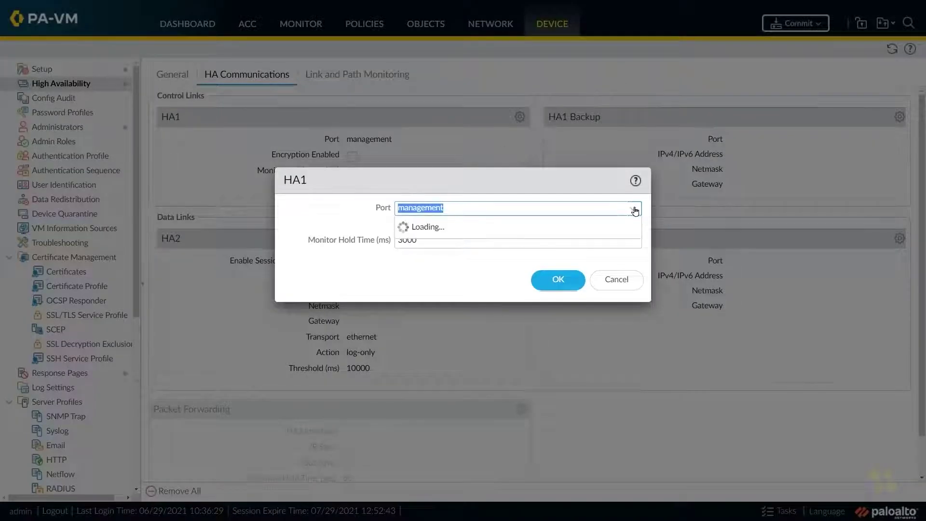
left_click(432, 232)
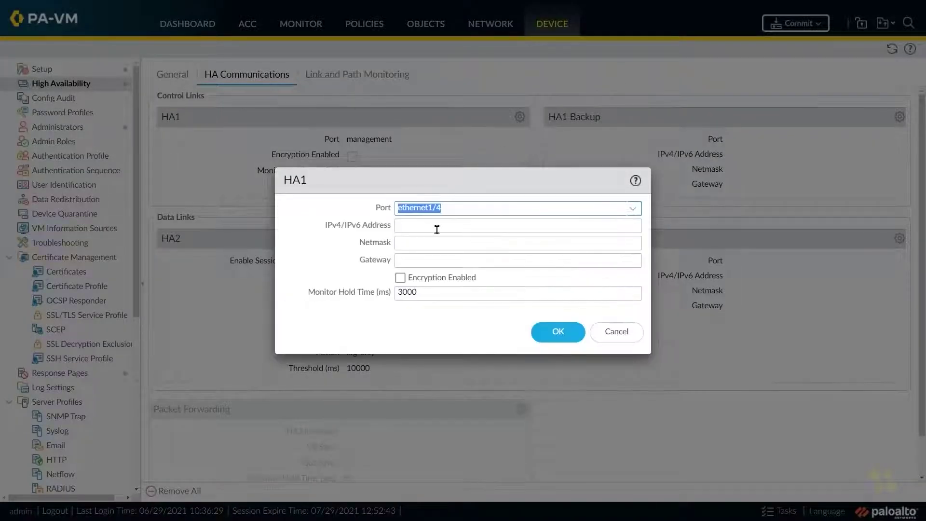
left_click(527, 225)
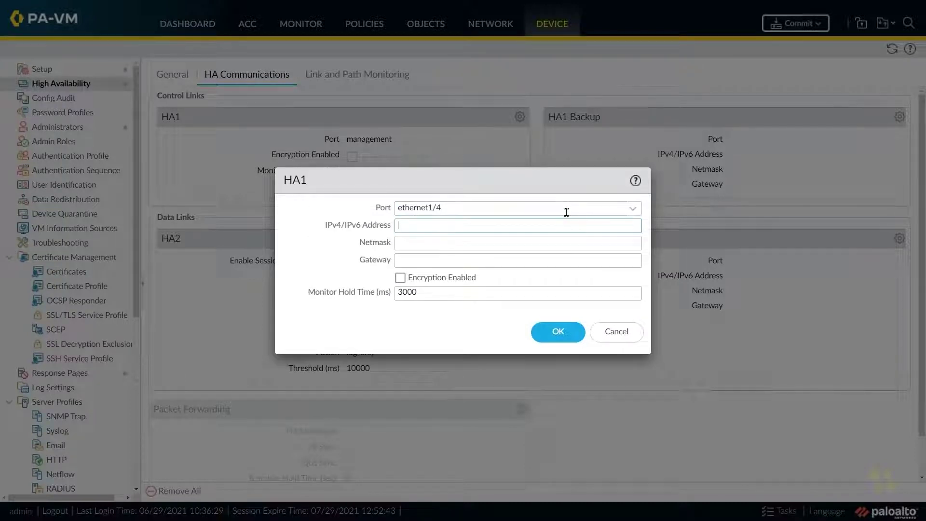
type("10.44")
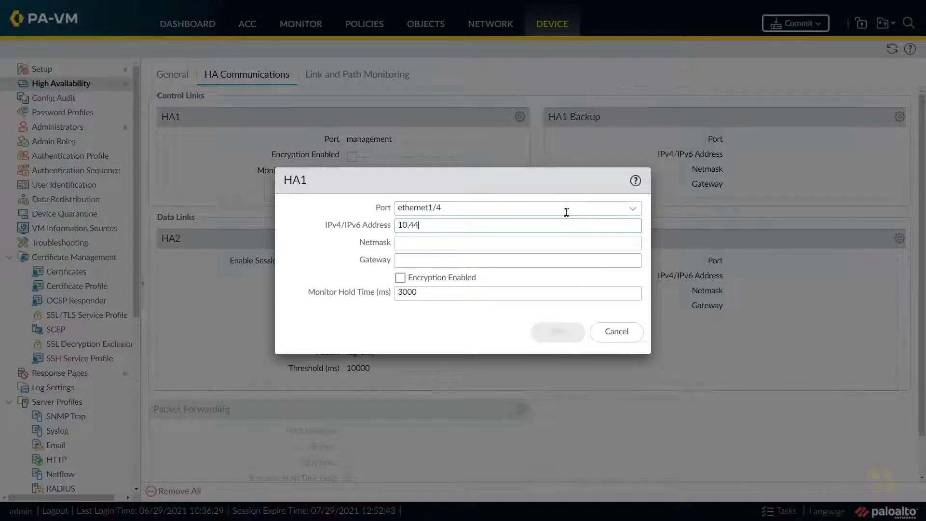
type(".0.12")
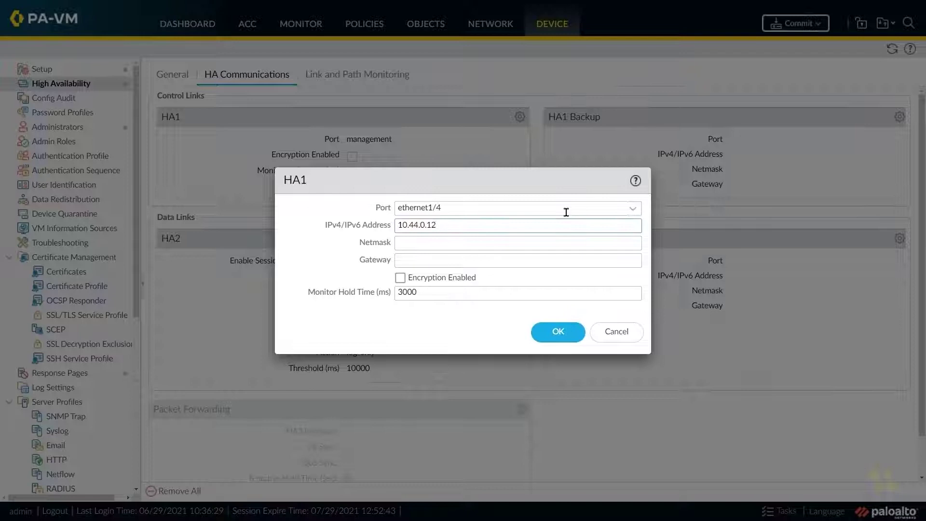
left_click(491, 244)
type("255.255.255.0")
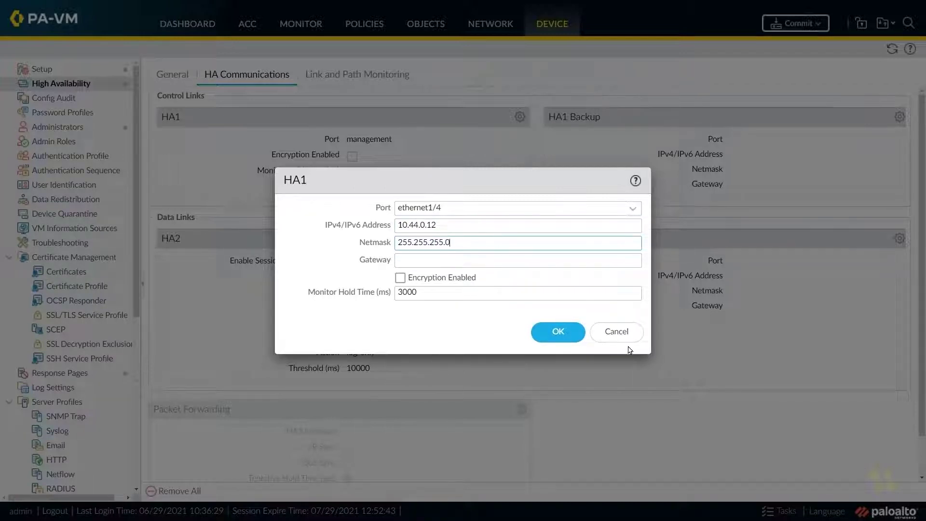
left_click(558, 332)
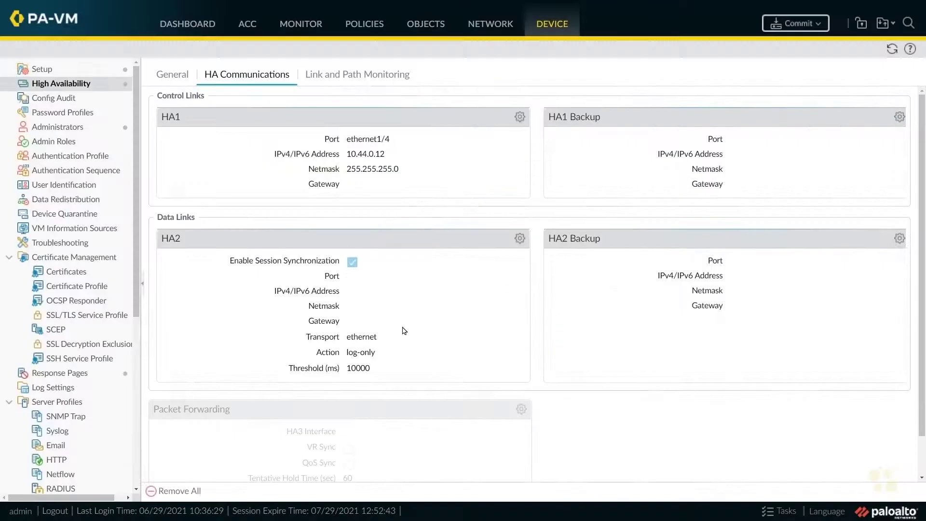
Configure the second firewall's HA2 data link on port ethernet1/5 with address 10.55.0.12 and netmask 255.255.255.0, keeping ethernet transport.
left_click(519, 238)
left_click(619, 193)
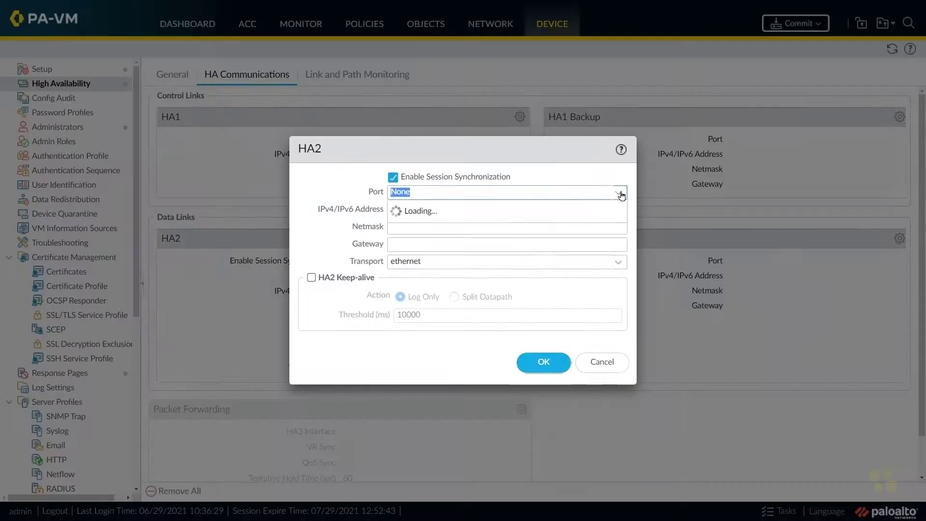
left_click(430, 244)
left_click(413, 209)
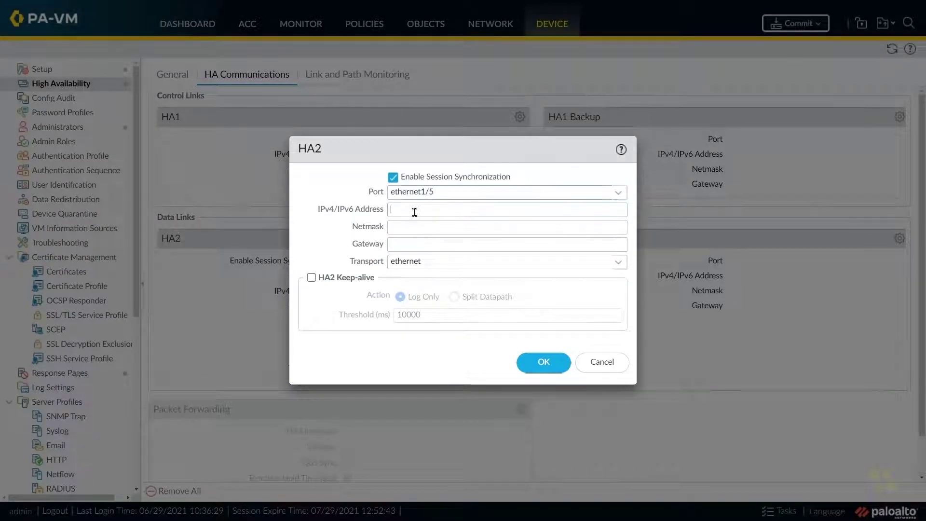
type("10.5")
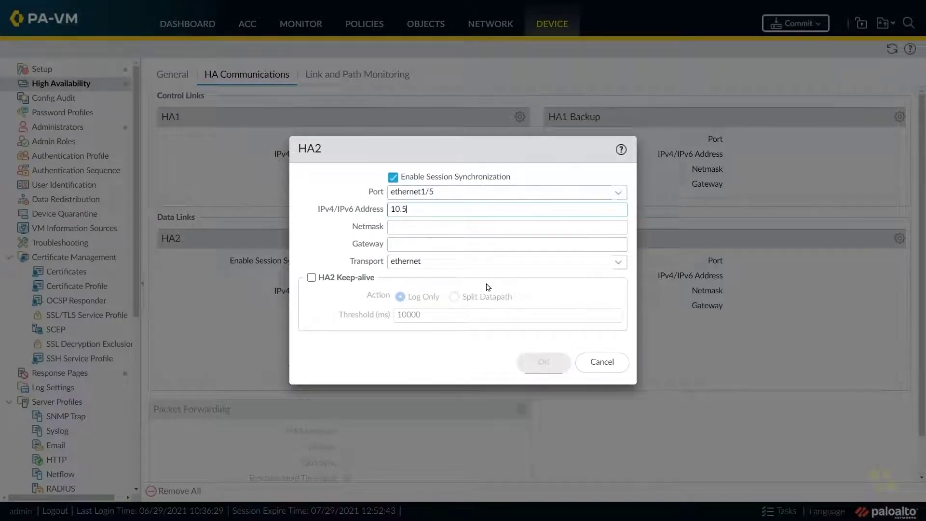
type("5.0.12")
key("Tab")
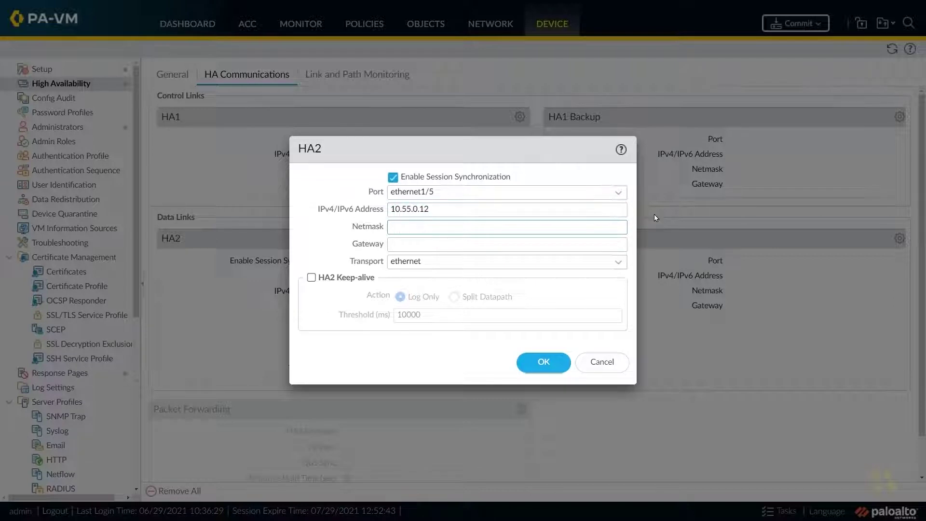
type("255.255.255.0")
left_click(616, 264)
left_click(616, 265)
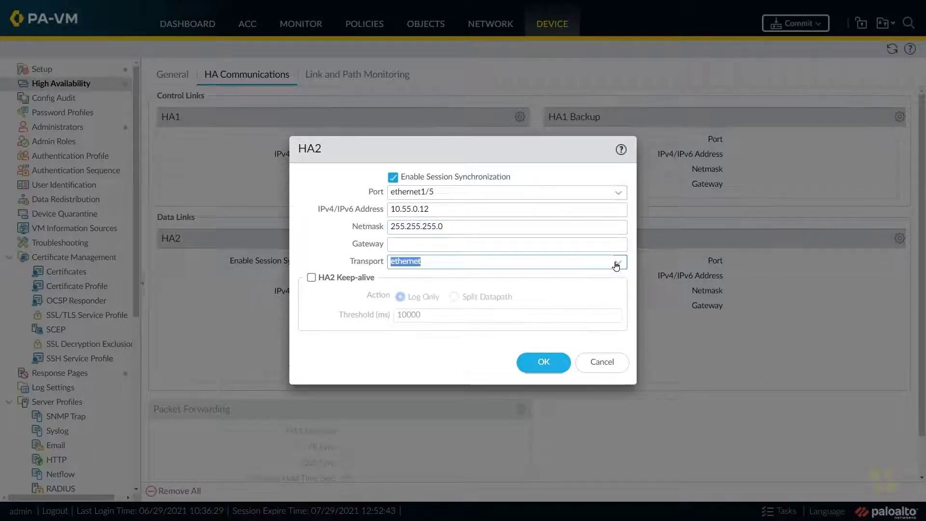
left_click(541, 362)
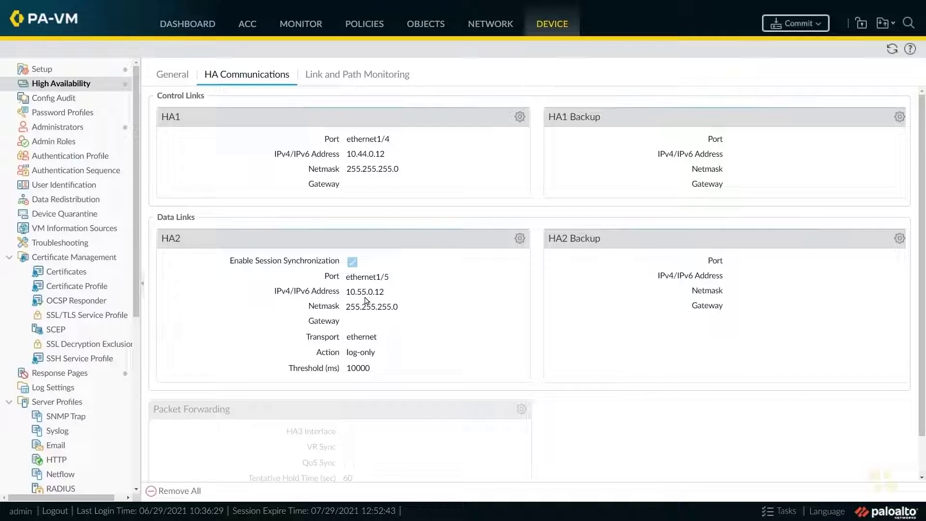
Review the second firewall's general HA settings and commit all its changes.
left_click(172, 74)
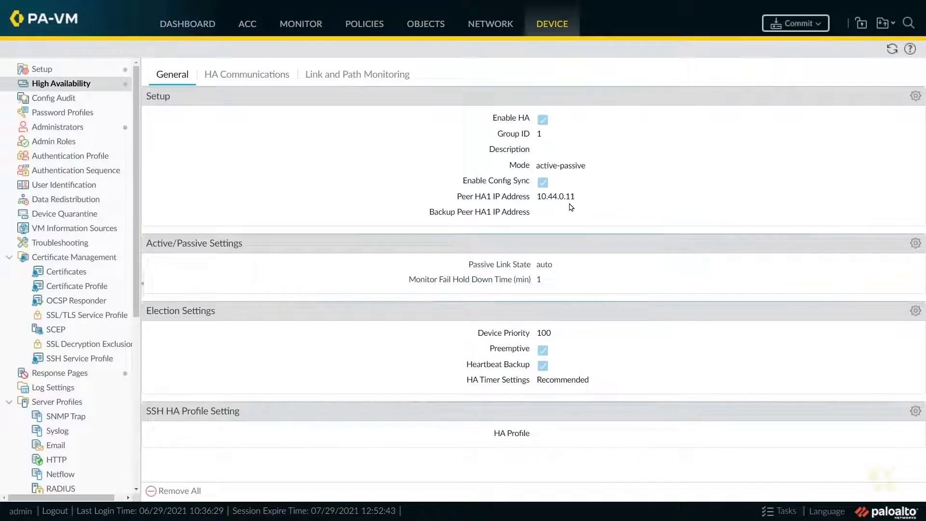
left_click(795, 29)
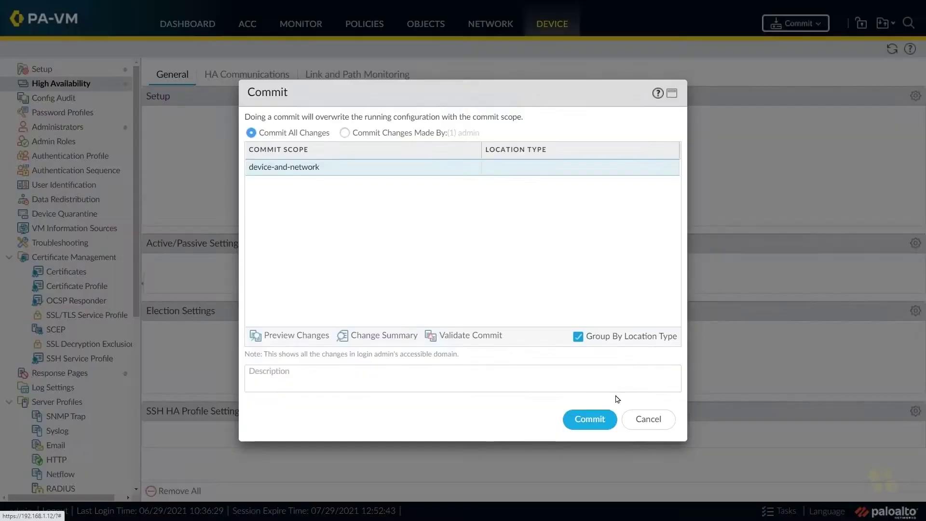
left_click(596, 418)
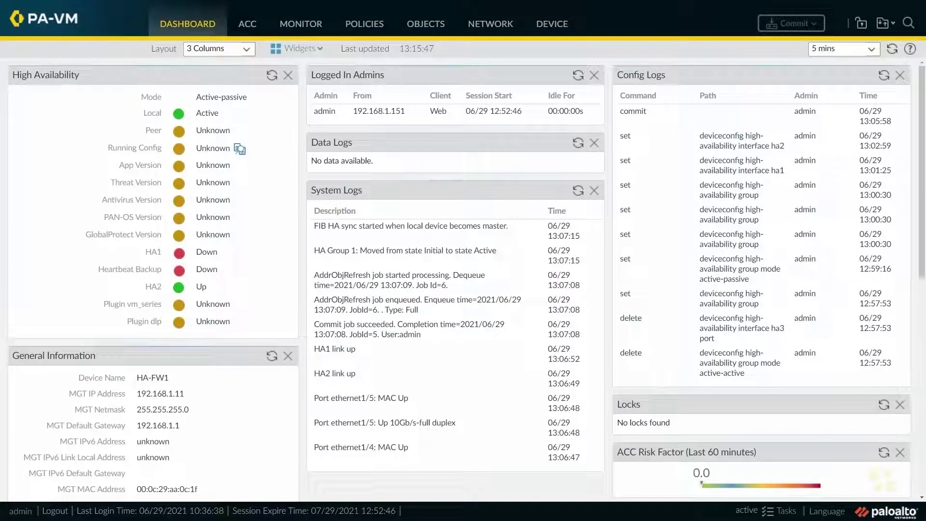
mouse_move(816, 61)
left_mouse_down()
mouse_move(861, 51)
mouse_move(817, 62)
left_mouse_up()
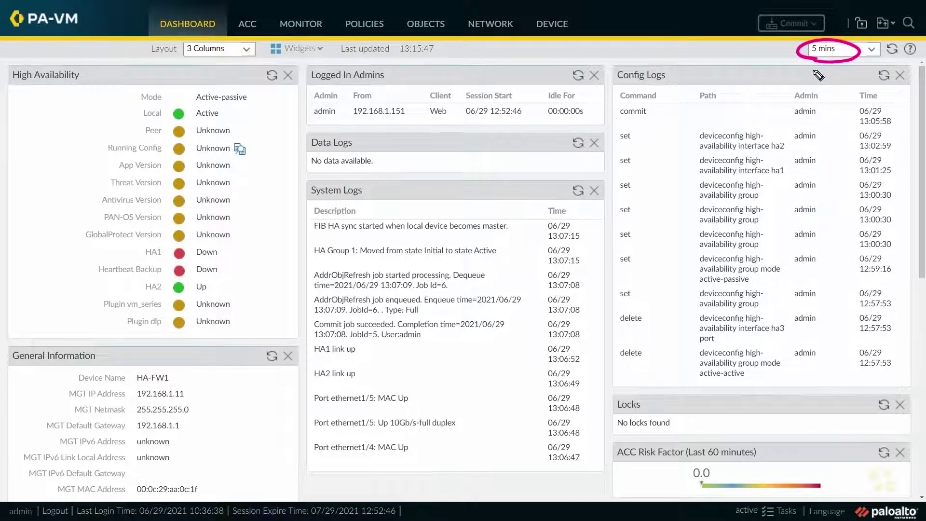
left_click_drag(270, 86, 265, 88)
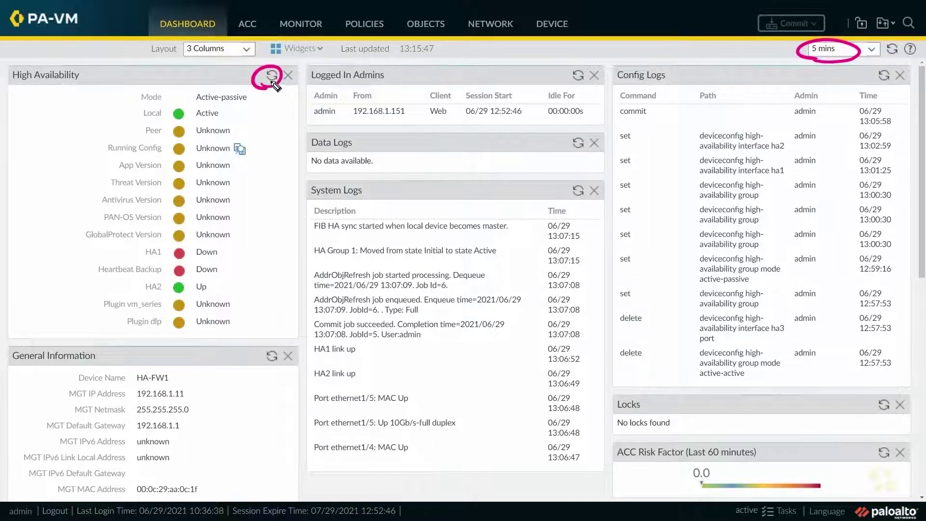
left_click_drag(23, 99, 44, 112)
left_click_drag(48, 121, 89, 109)
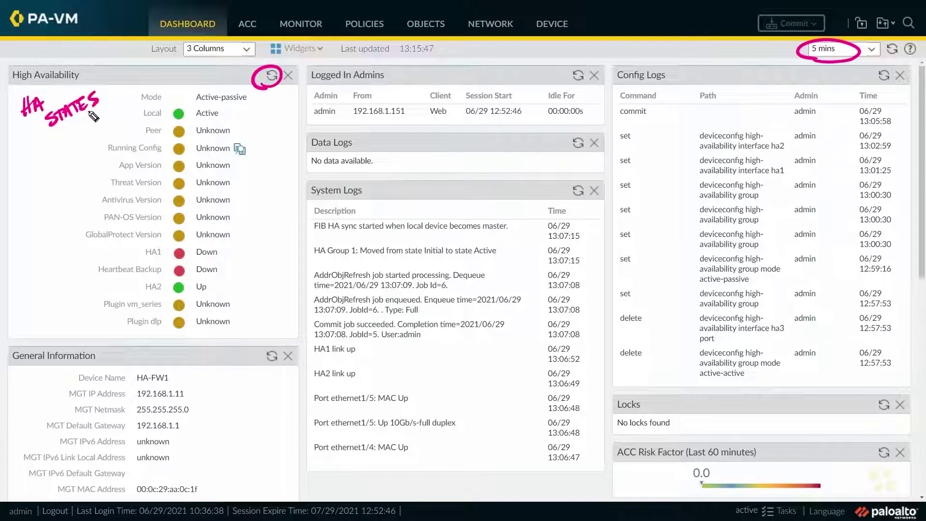
left_click_drag(20, 154, 110, 105)
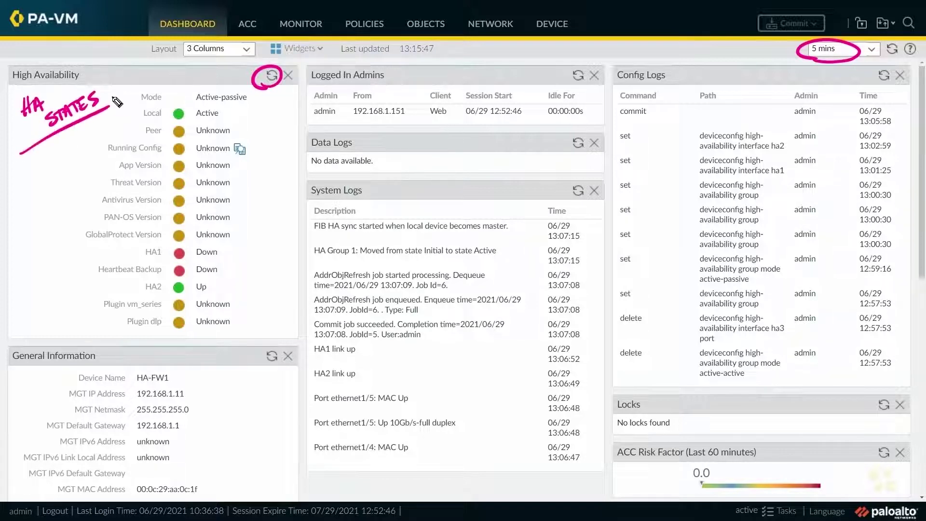
left_click_drag(217, 118, 199, 122)
mouse_move(21, 178)
left_mouse_down()
mouse_move(38, 176)
mouse_move(49, 158)
left_mouse_up()
mouse_move(50, 159)
left_mouse_down()
mouse_move(51, 171)
mouse_move(67, 144)
mouse_move(70, 159)
mouse_move(78, 156)
left_mouse_up()
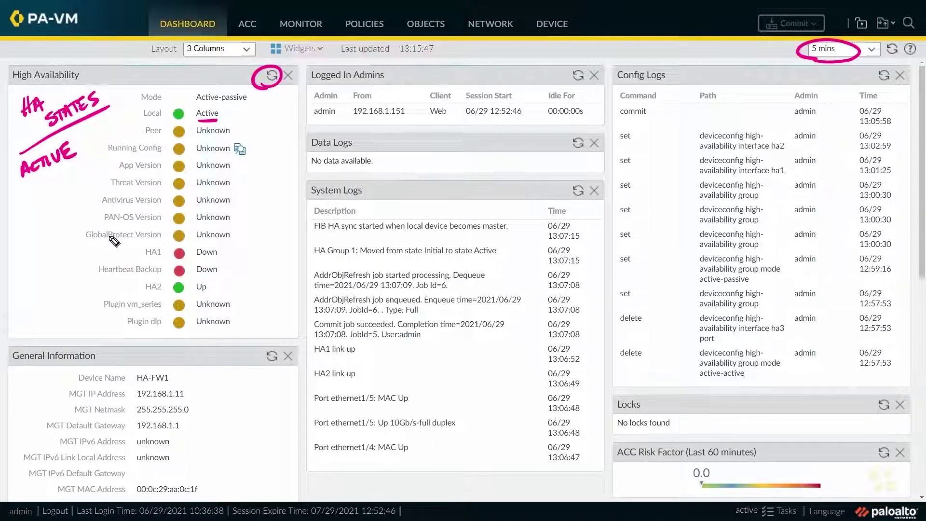
left_click_drag(806, 434, 760, 504)
mouse_move(758, 491)
left_mouse_down()
mouse_move(787, 503)
mouse_move(708, 515)
left_mouse_up()
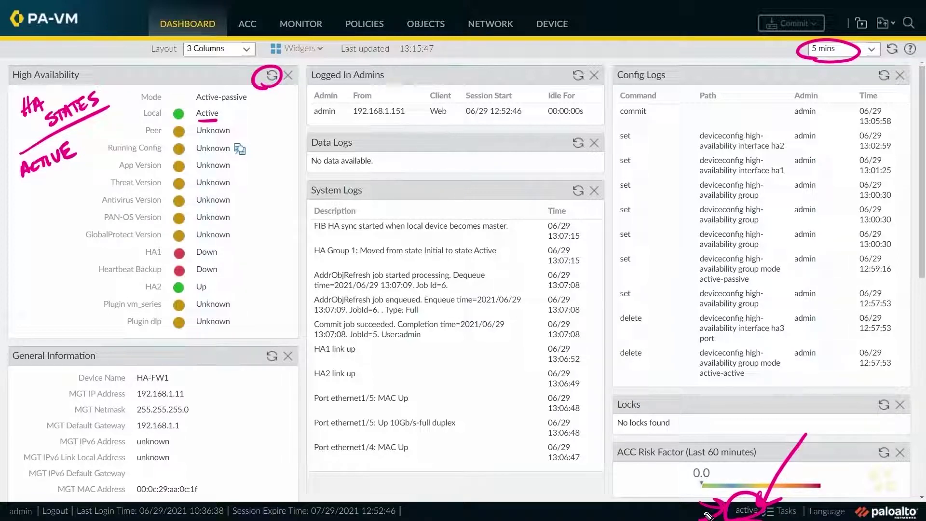
mouse_move(24, 200)
left_mouse_down()
mouse_move(30, 189)
mouse_move(43, 198)
mouse_move(87, 160)
mouse_move(96, 166)
left_mouse_up()
left_click_drag(20, 216, 107, 166)
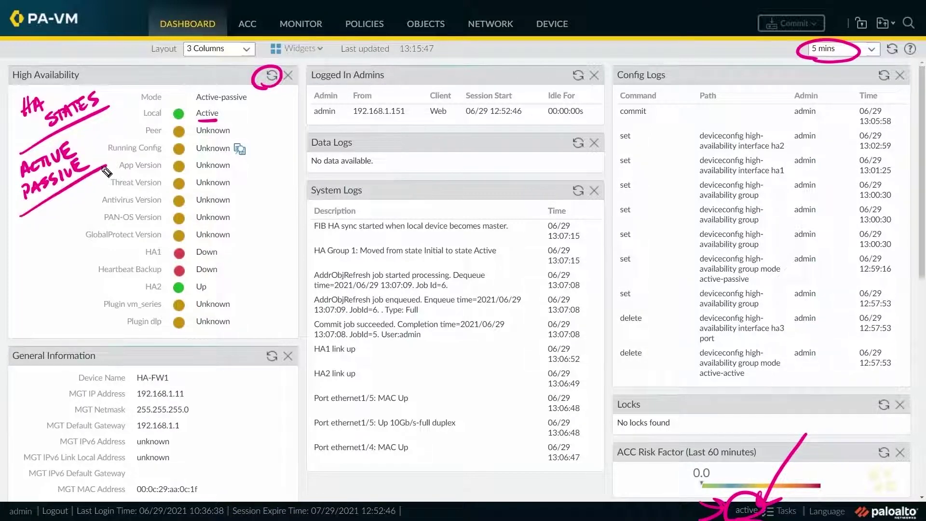
mouse_move(21, 222)
left_mouse_down()
mouse_move(29, 238)
mouse_move(99, 197)
left_mouse_up()
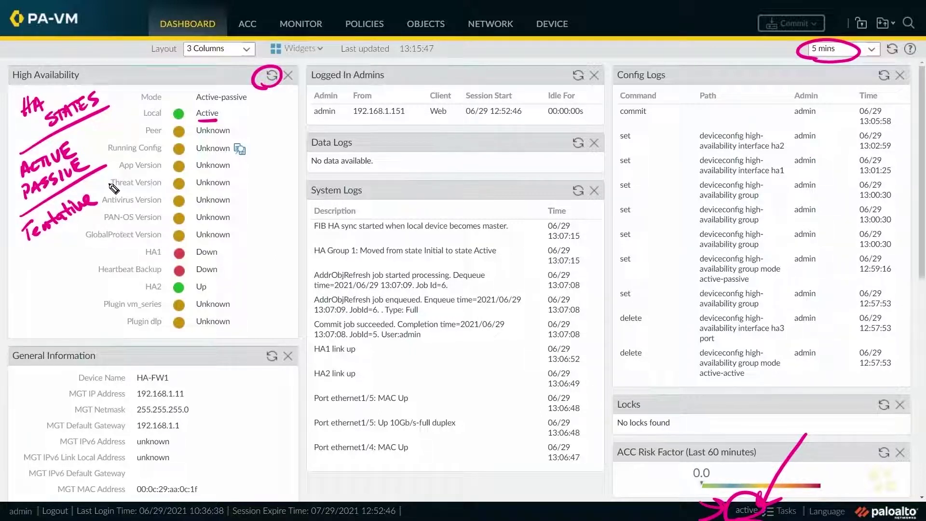
left_click_drag(110, 183, 104, 191)
left_click_drag(28, 257, 95, 223)
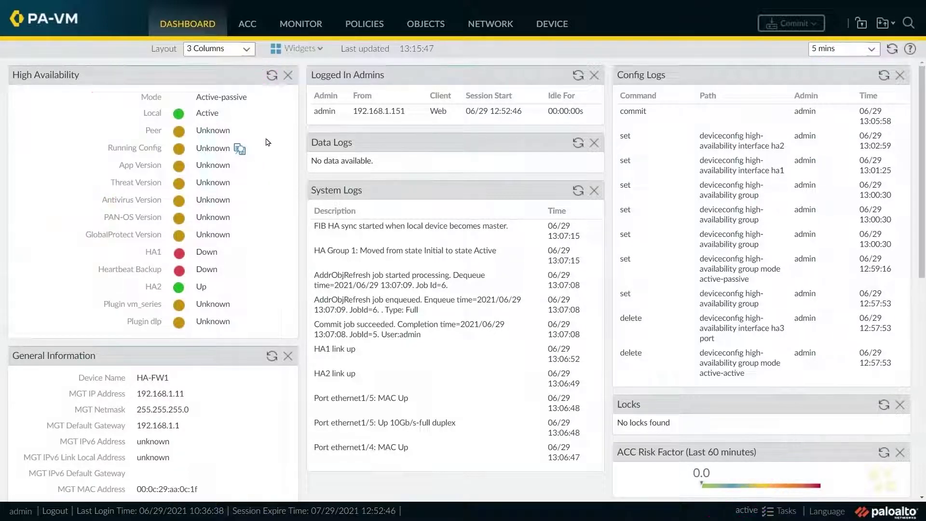
Refresh the High Availability status on HA-FW1 and sync its running configuration to the peer, overwriting the peer's configuration.
left_click(272, 76)
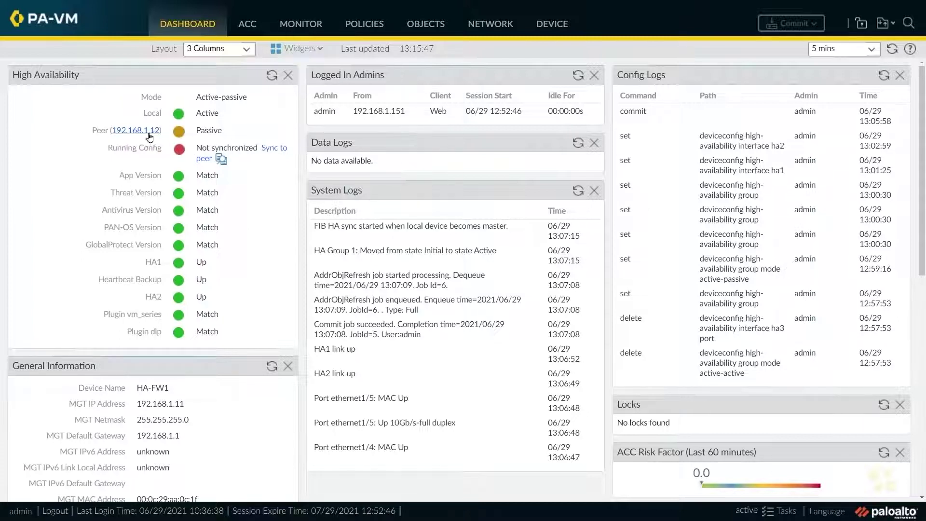
double_click(205, 131)
left_click(275, 149)
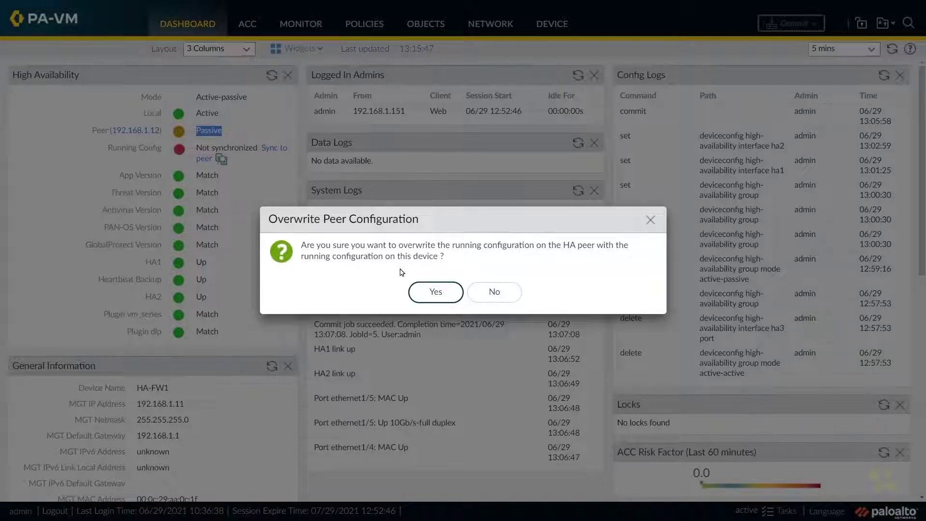
left_click(439, 295)
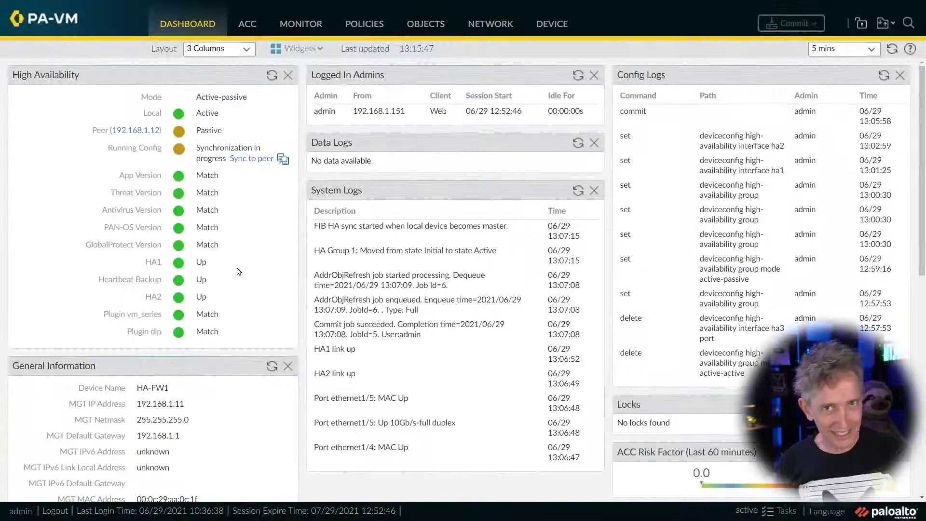